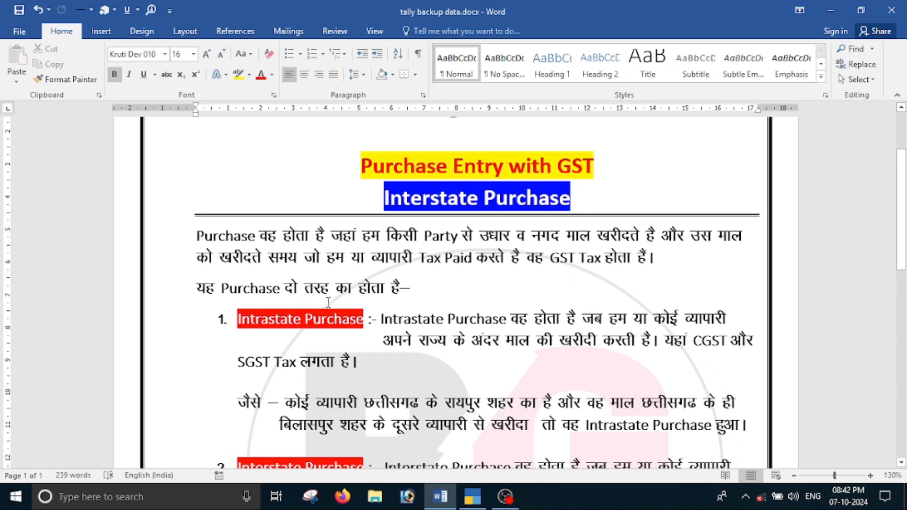
Read the notes explaining intrastate and interstate purchases and which GST taxes apply to each.
scroll(442, 302, "down", 3)
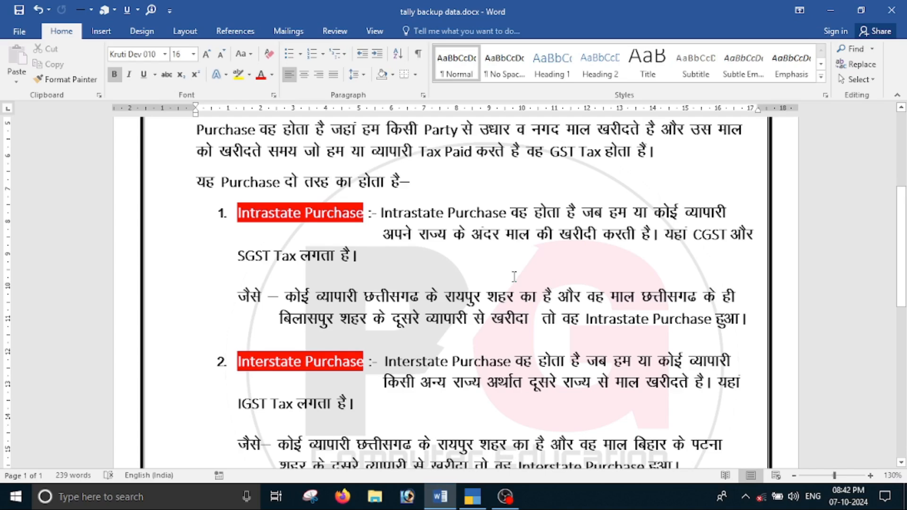
scroll(343, 375, "down", 3)
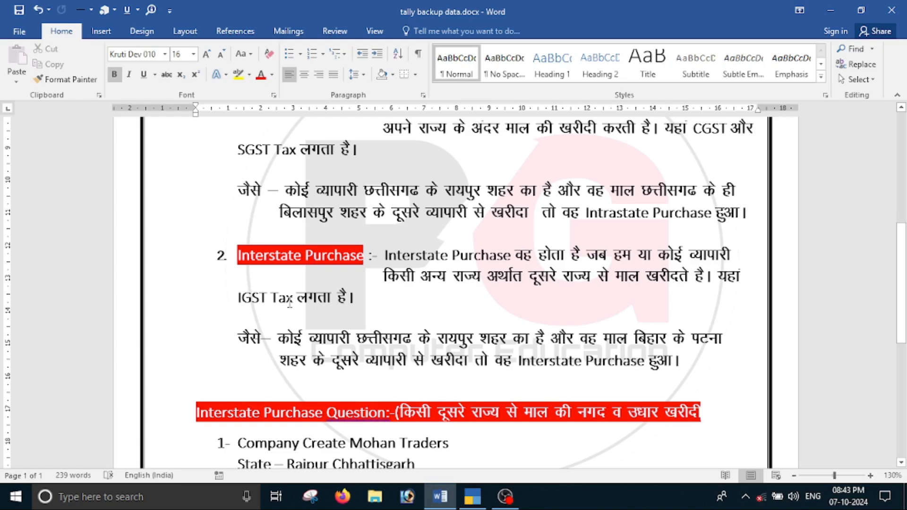
left_click_drag(237, 298, 346, 300)
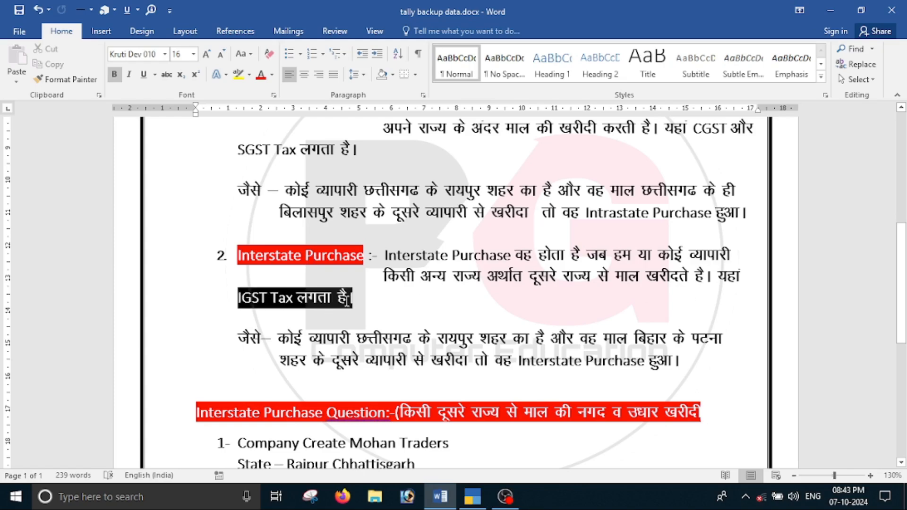
left_click(381, 308)
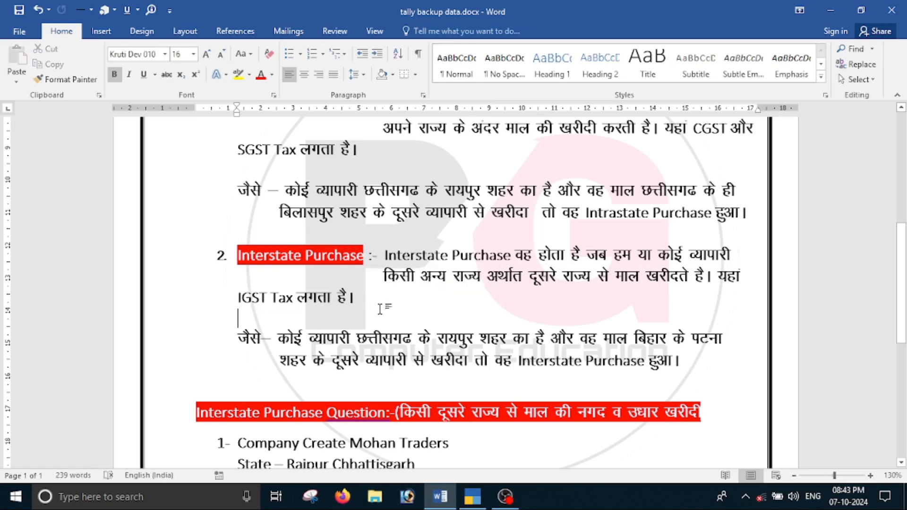
scroll(382, 307, "down", 3)
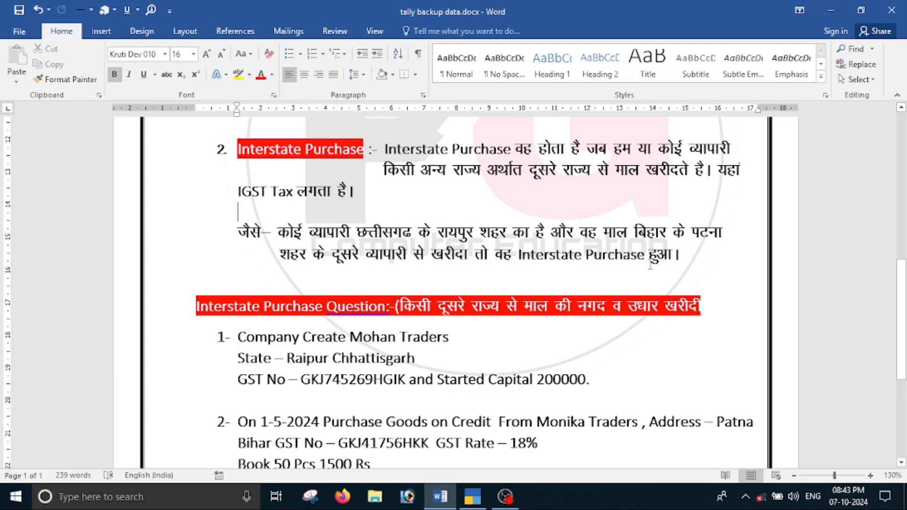
scroll(628, 279, "down", 3)
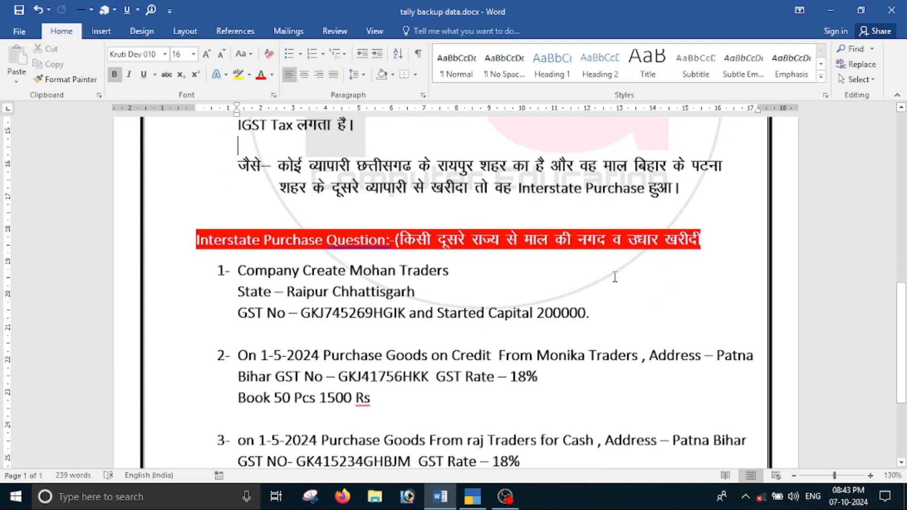
Examine the interstate purchase question, covering company details, the credit purchase of books and the cash purchase of laptops.
scroll(582, 299, "up", 2)
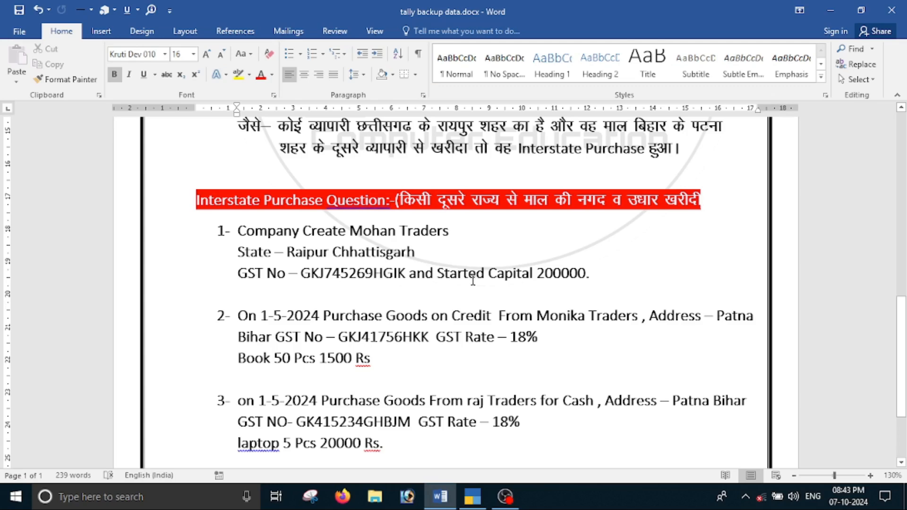
left_click_drag(541, 276, 602, 278)
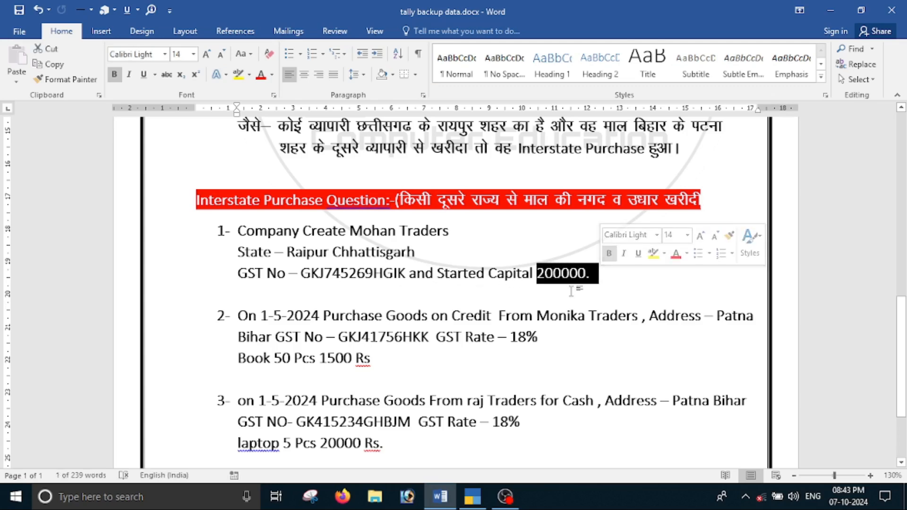
left_click(270, 253)
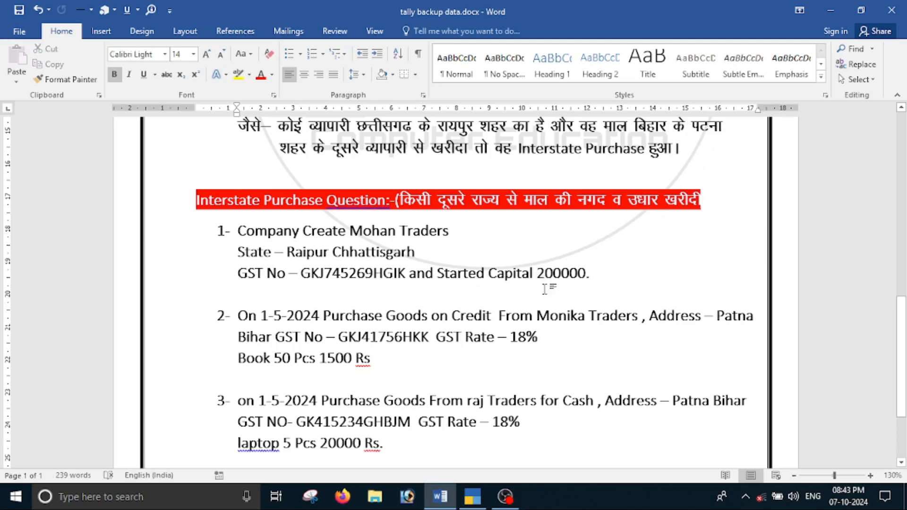
scroll(460, 298, "down", 3)
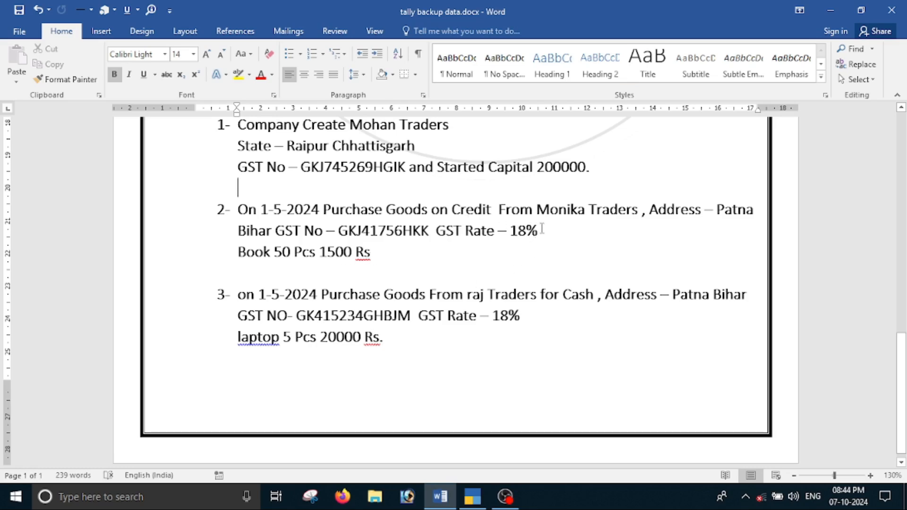
left_click_drag(535, 217, 603, 230)
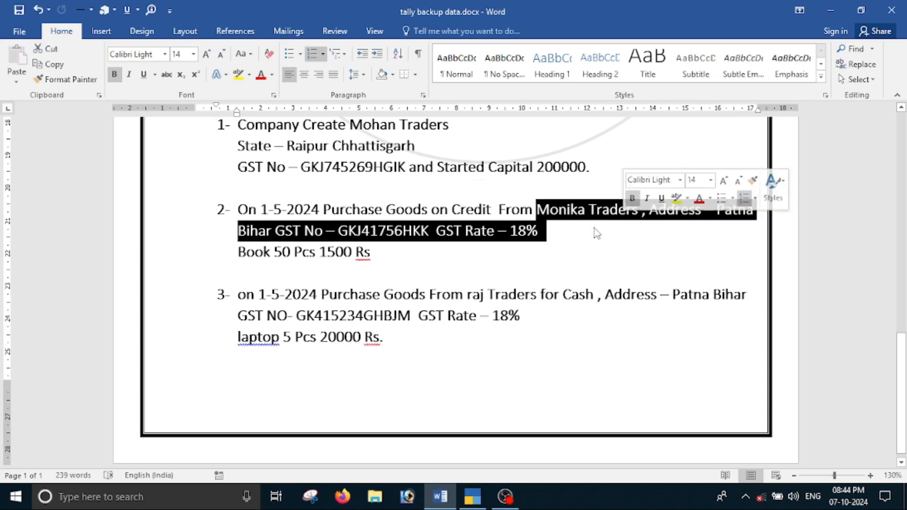
left_click_drag(461, 211, 481, 210)
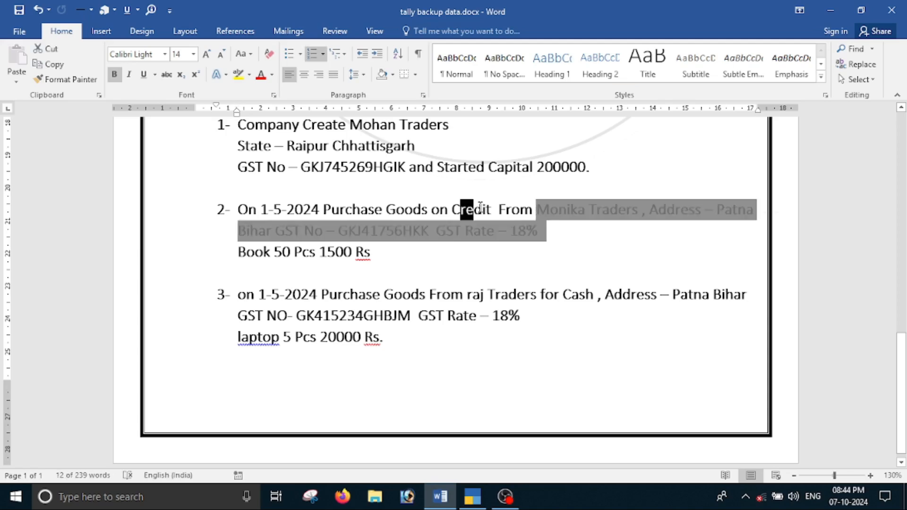
left_click(526, 262)
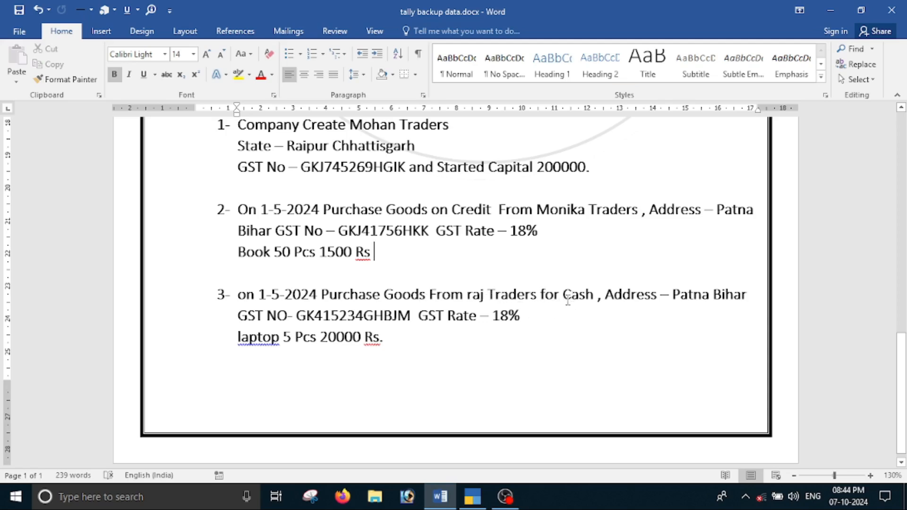
left_click_drag(674, 298, 749, 297)
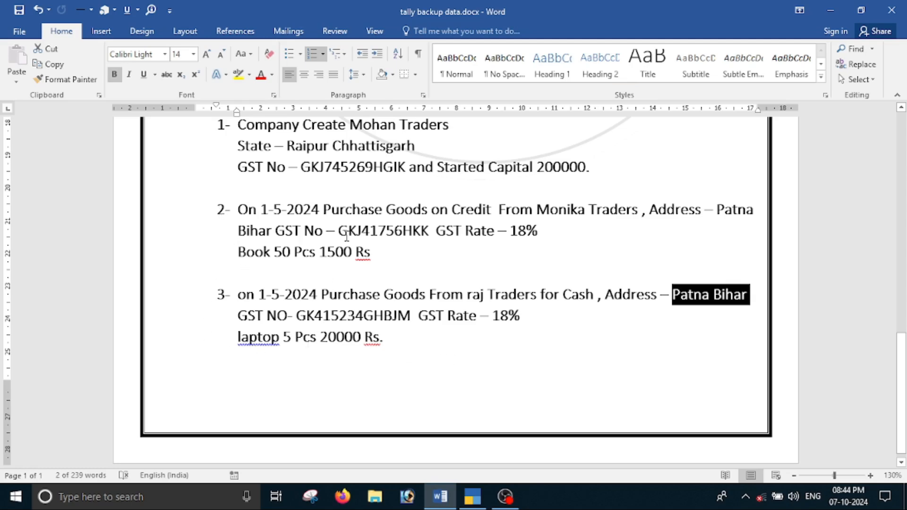
scroll(378, 348, "up", 3)
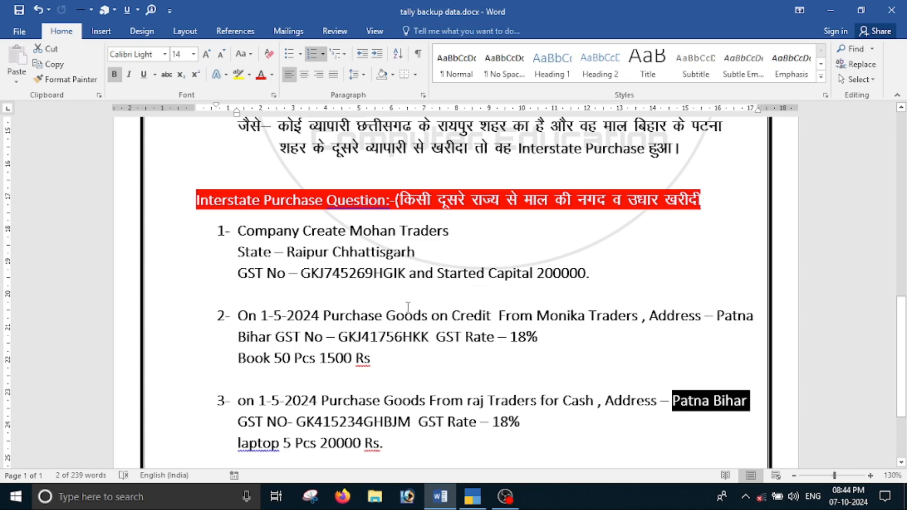
scroll(290, 323, "down", 3)
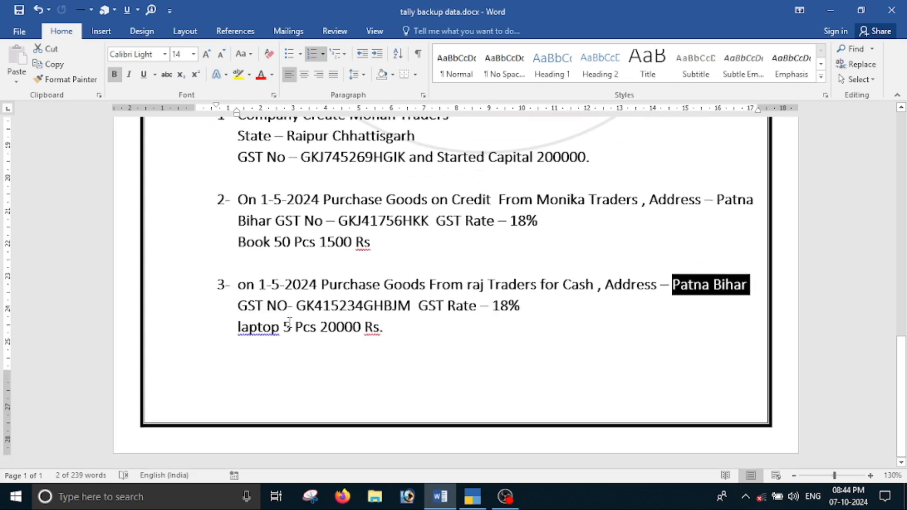
Switch to TallyPrime and open a new purchase voucher for Mohan Traders.
key("alt+Tab")
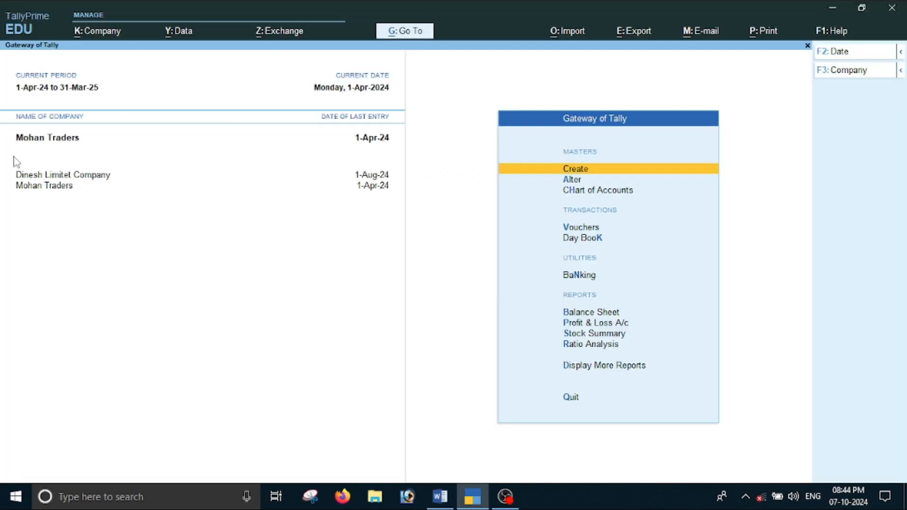
key("alt+Tab")
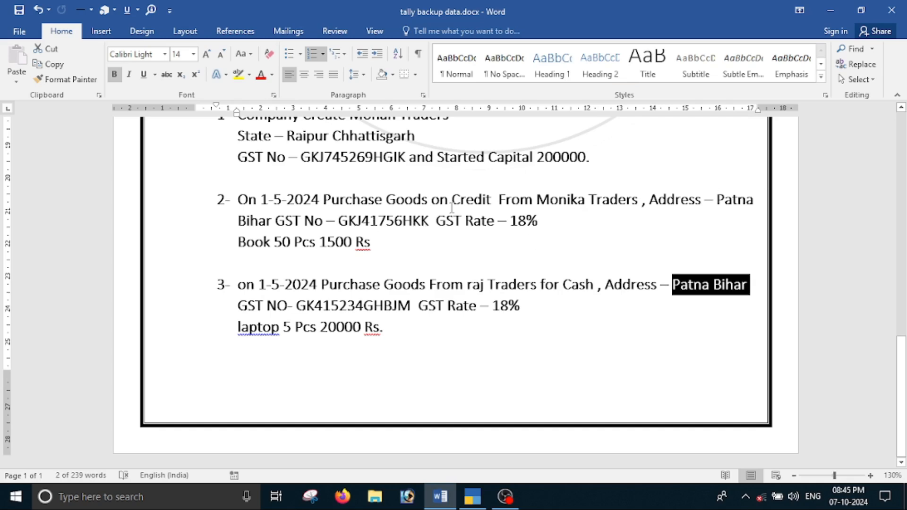
key("alt+Tab")
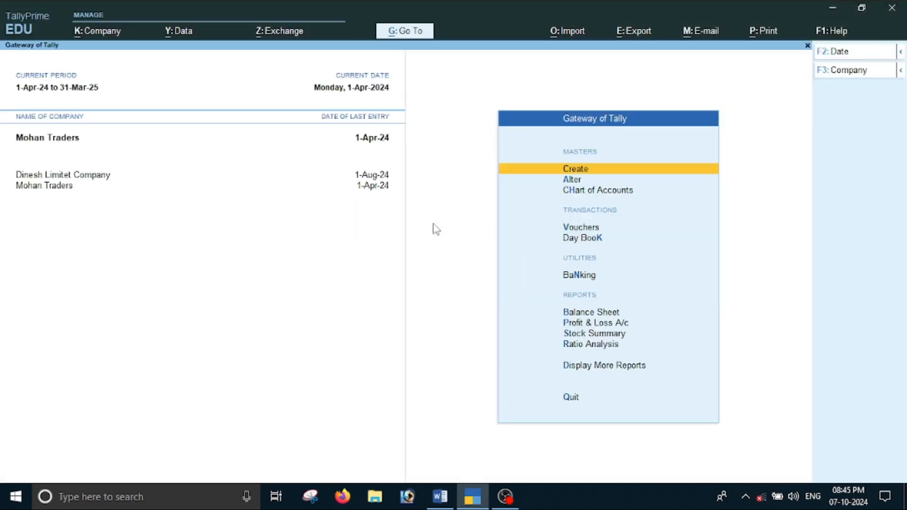
key("Down")
key("Down")
key("Down")
key("Down")
key("Up")
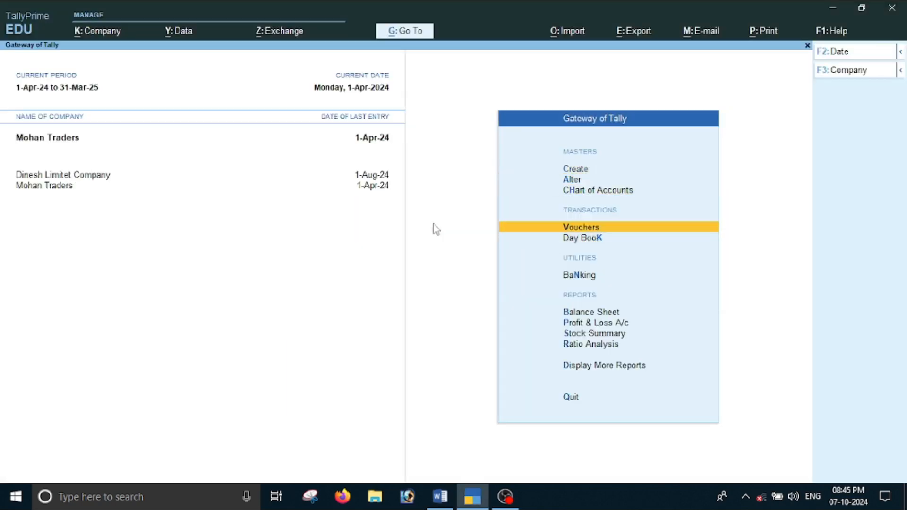
key("Return")
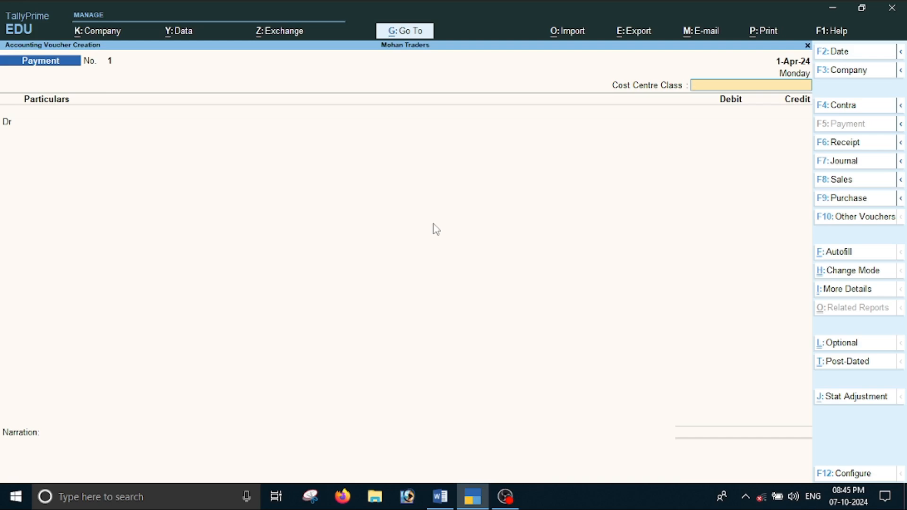
key("F9")
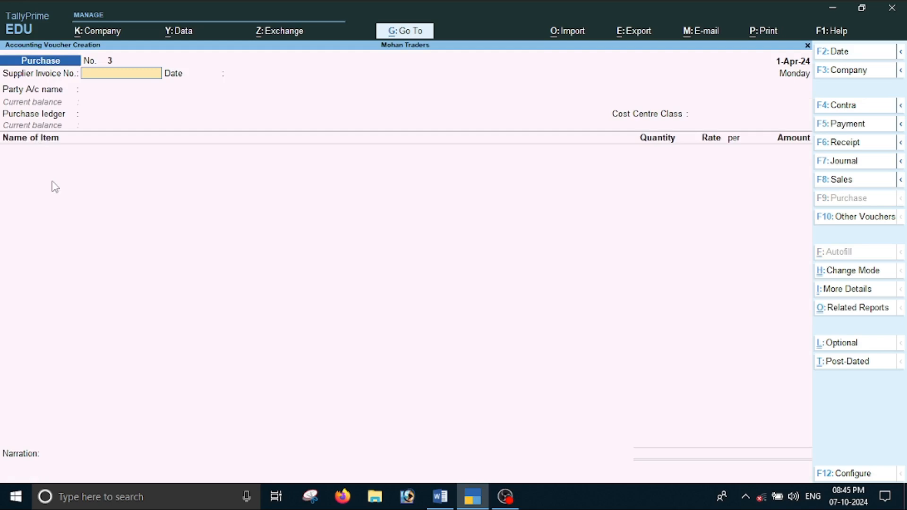
Set the voucher date to 1-5-2024, as given in the exercise document.
key("F2")
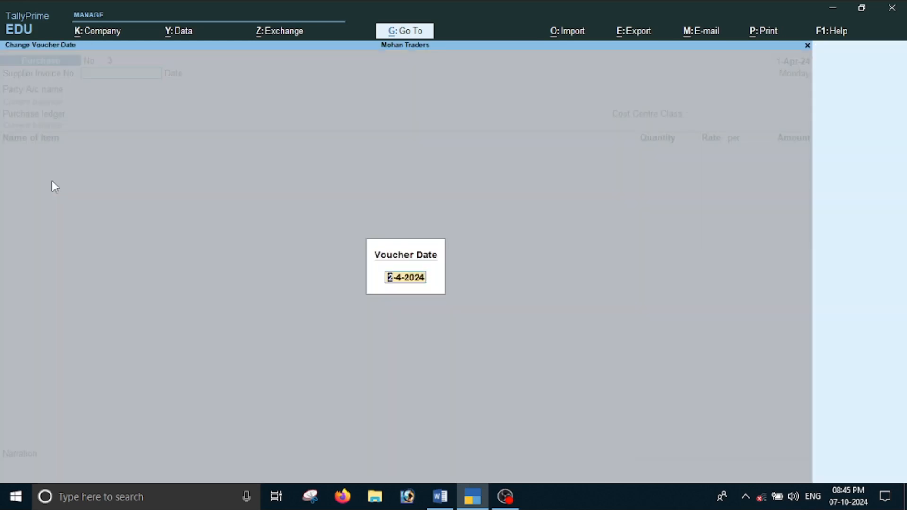
key("alt+Tab")
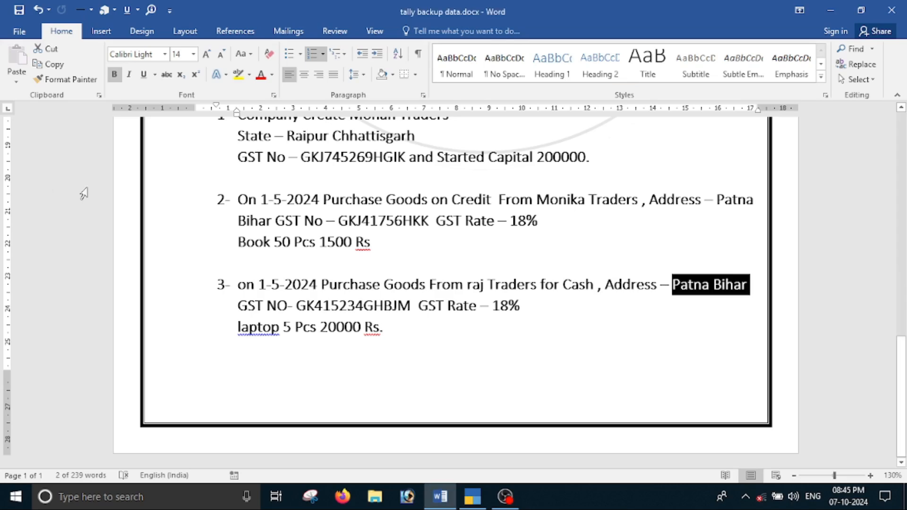
key("alt+Tab")
type("1-5")
key("Return")
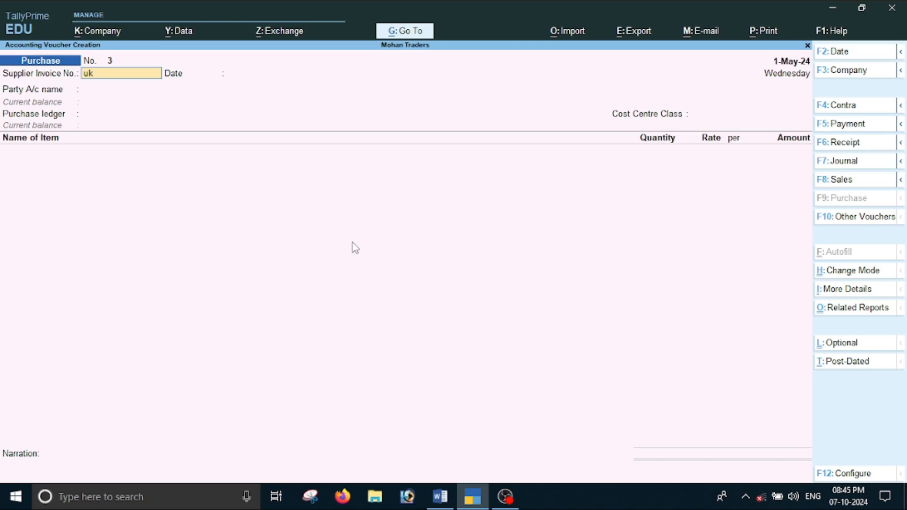
Enter ukhjj46554 as the supplier invoice number and keep 1-May-24 as the invoice date.
type("ukhjj46554")
key("Return")
key("Return")
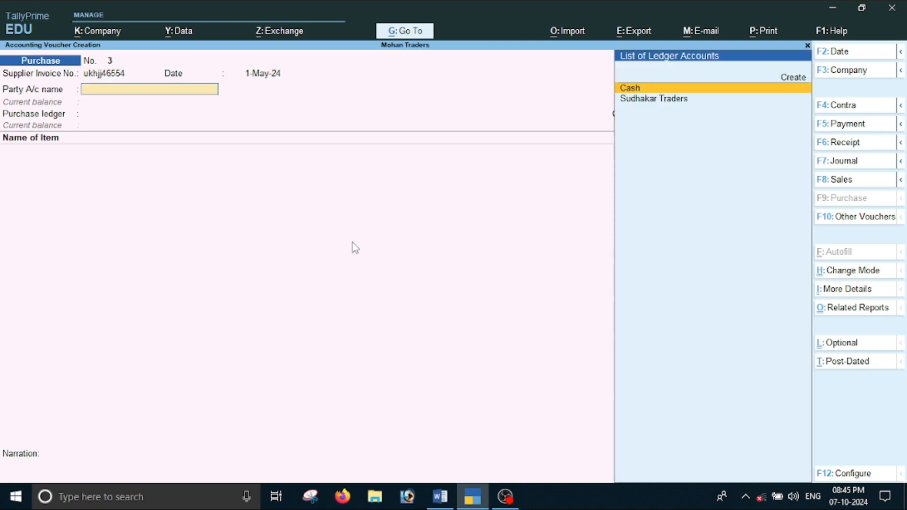
Check the supplier in the exercise document and start a new party ledger named Moniks Traders from the purchase voucher.
key("alt+Tab")
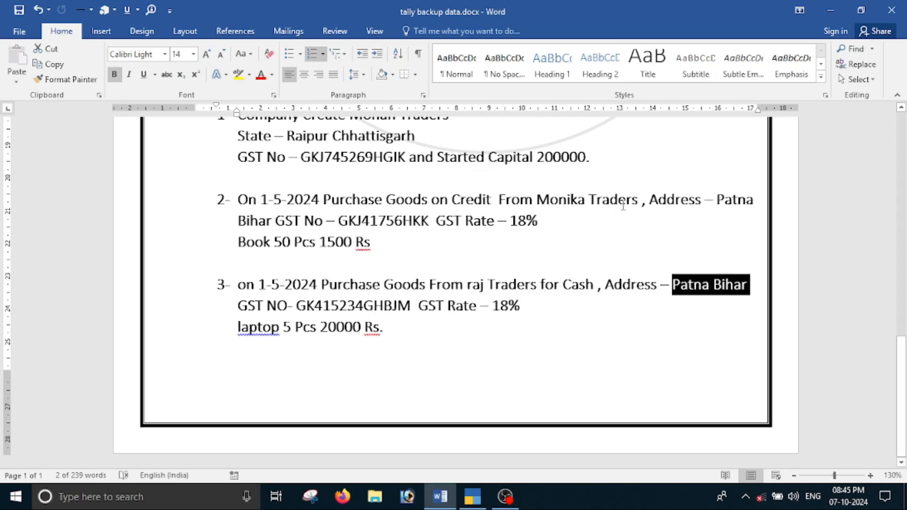
key("alt+Tab")
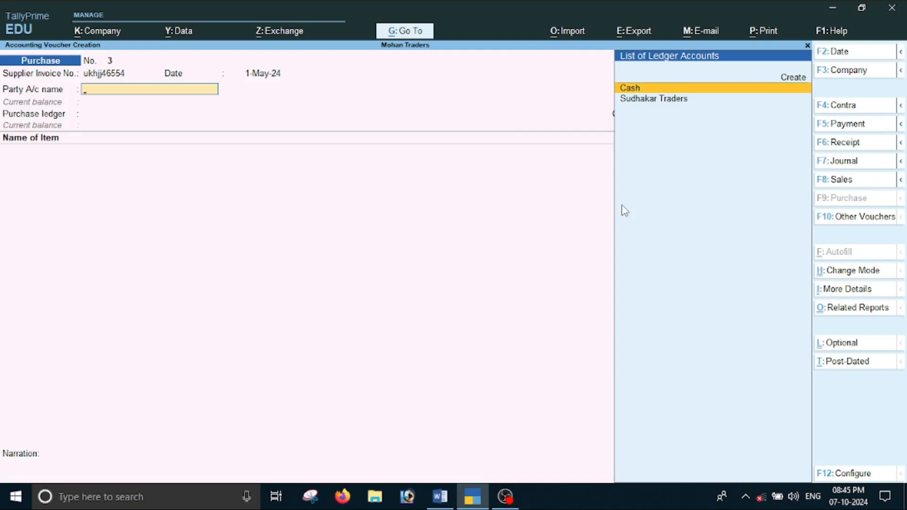
key("alt+c")
type("Monik")
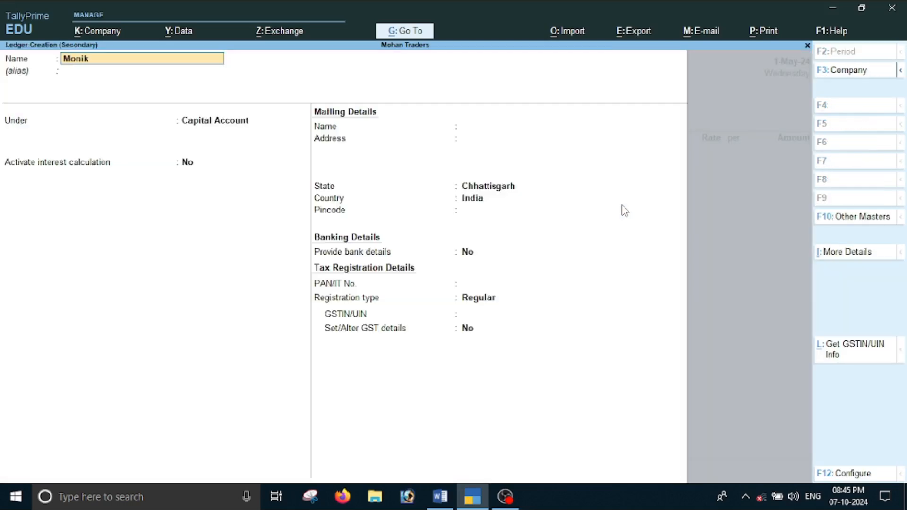
key("BackSpace")
key("BackSpace")
type("rade")
key("Return")
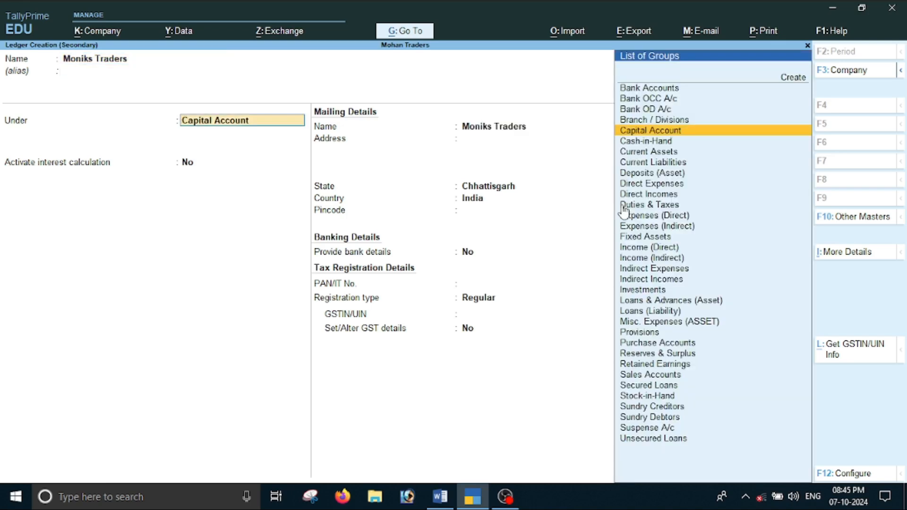
Place the Moniks Traders ledger under Sundry Creditors and accept the default bill-by-bill, interest and mailing name settings.
type("S")
key("Down")
key("Down")
key("Down")
key("Down")
key("Up")
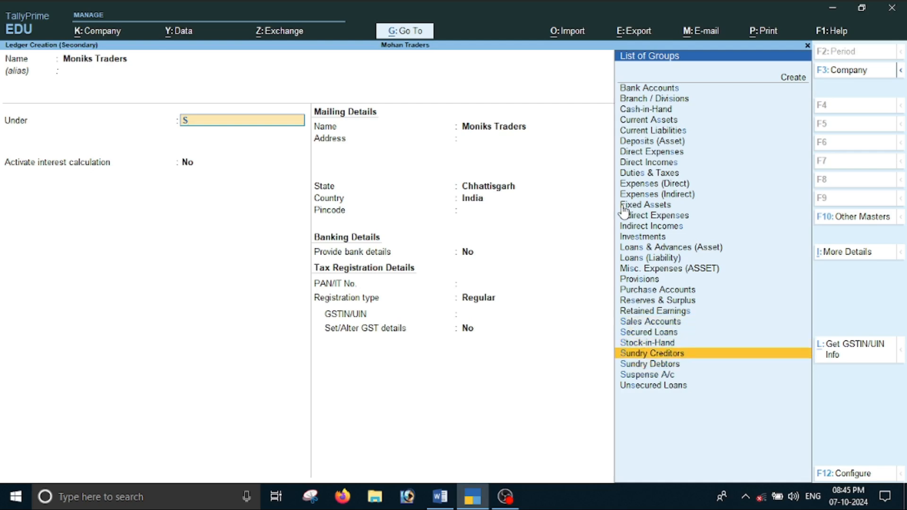
key("Return")
key("Return")
key("Return")
key("Return")
key("Return")
key("Return")
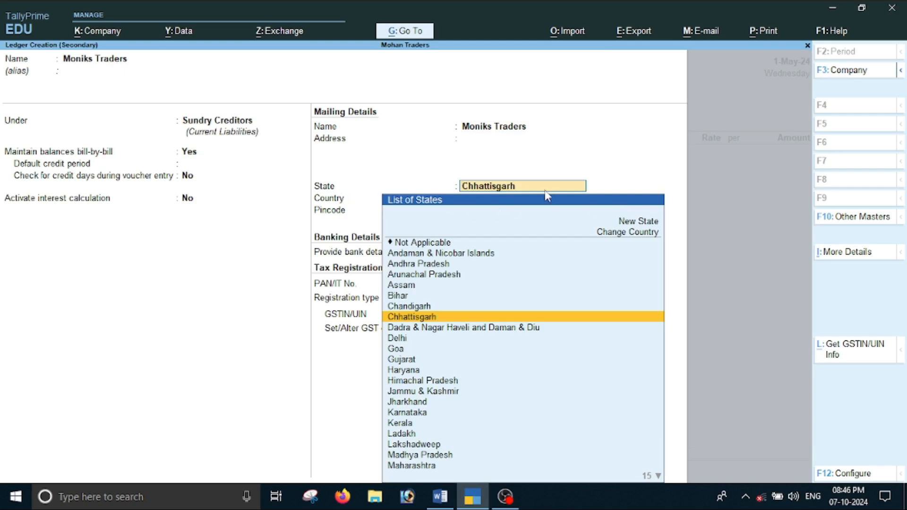
Set the ledger's state to Bihar, enter the postal pincode, and leave bank details at No and the PAN blank.
type("B")
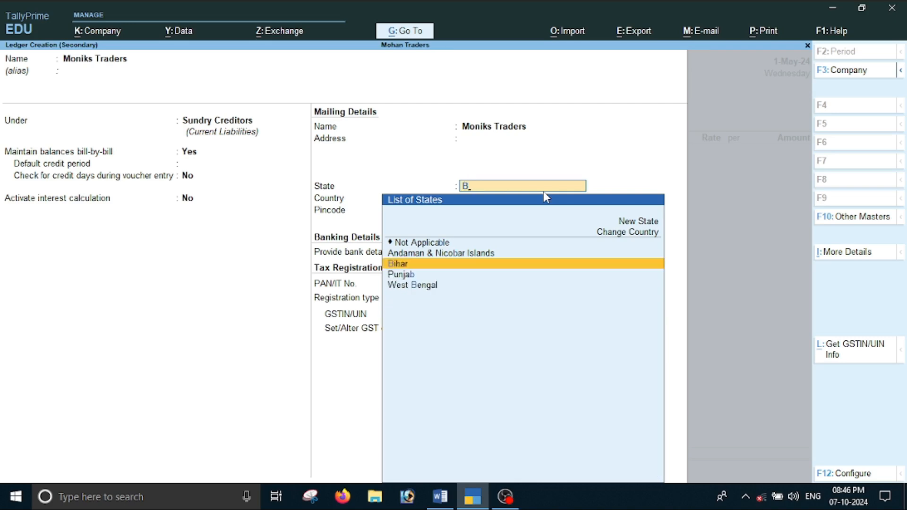
key("Return")
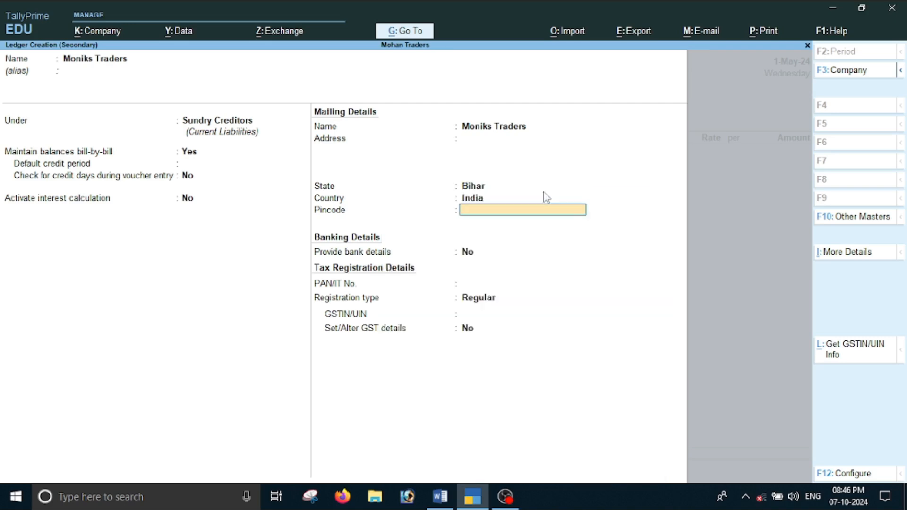
type("454547")
key("Return")
key("Return")
key("Return")
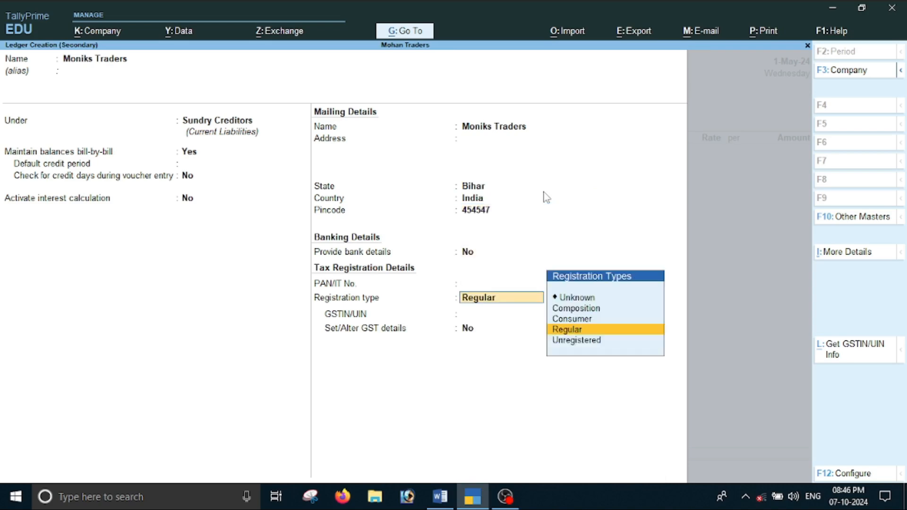
Keep the ledger's registration type as Regular and copy the supplier's GST number from the exercise document into its GSTIN/UIN field.
key("Return")
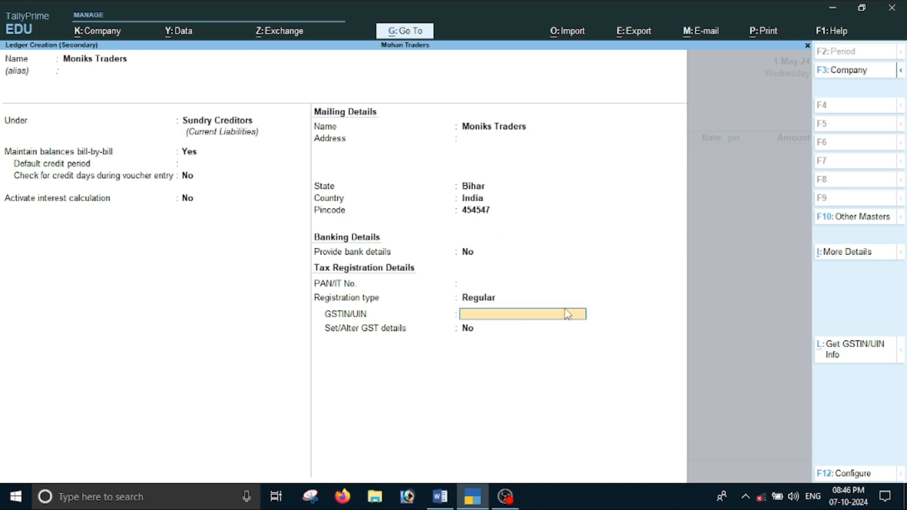
key("alt+Tab")
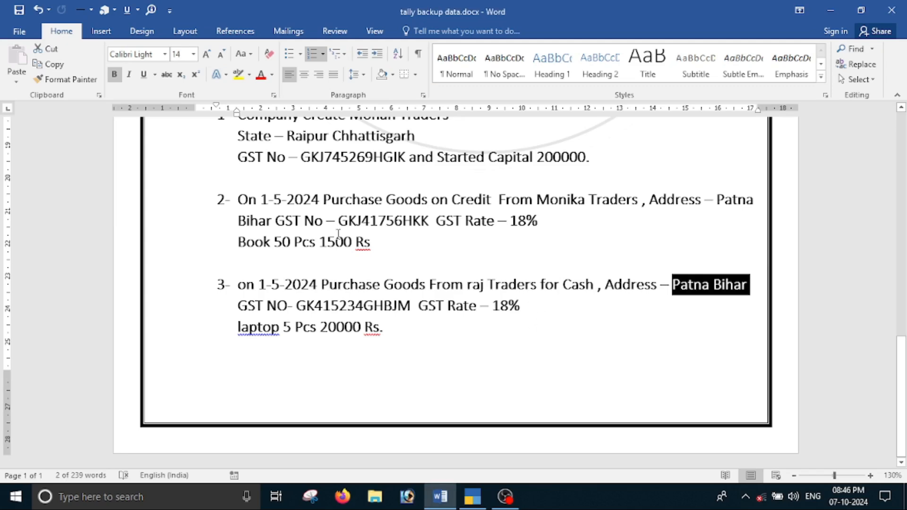
left_click_drag(338, 220, 430, 227)
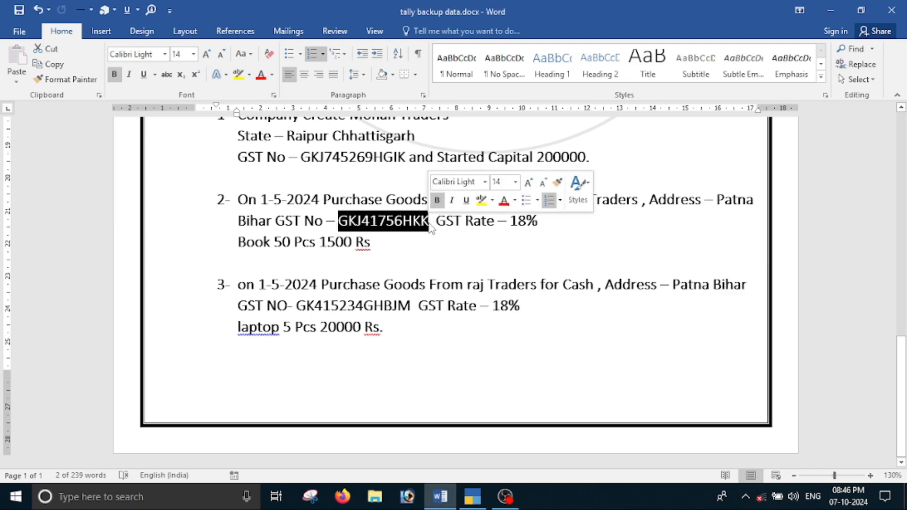
key("ctrl+c")
key("alt+Tab")
key("ctrl+v")
key("Return")
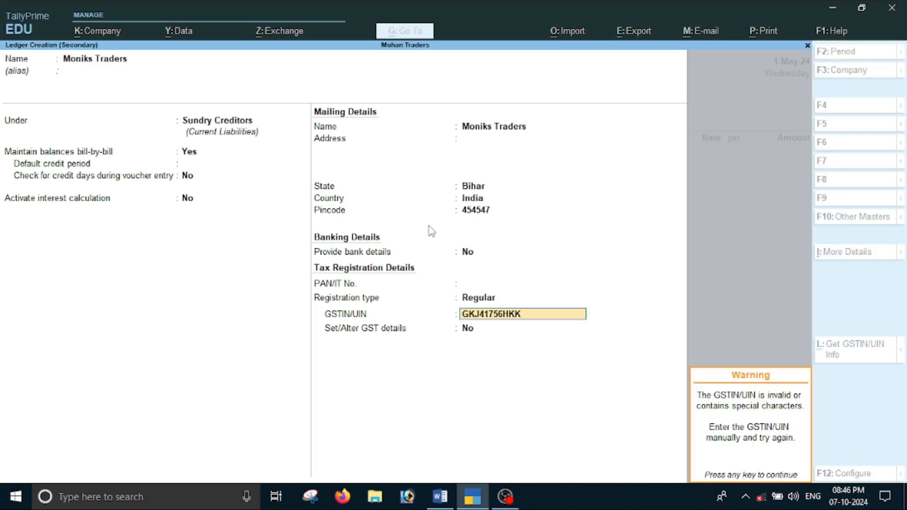
key("Return")
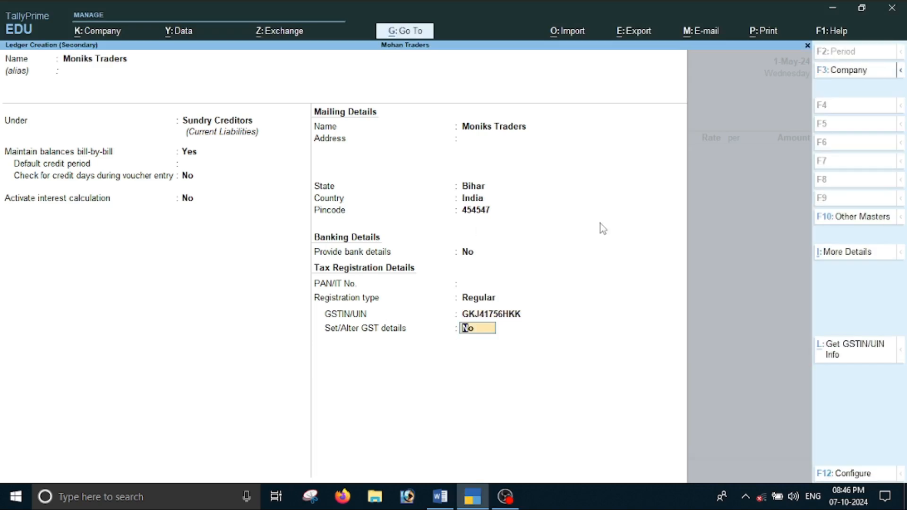
Enable Set/Alter GST details for Moniks Traders, accept the default GST settings with party type Not Applicable, and save the ledger.
type("y")
key("Return")
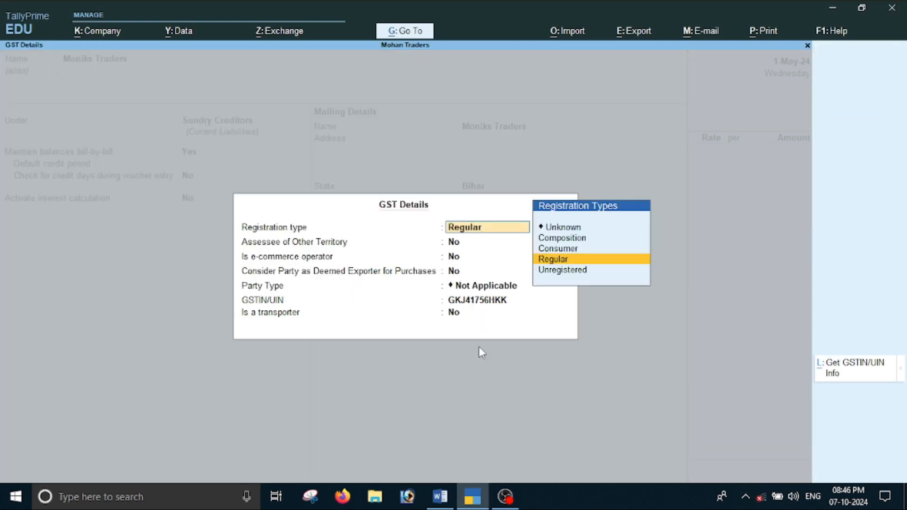
key("Return")
key("Return")
key("Return")
key("Return")
key("Return")
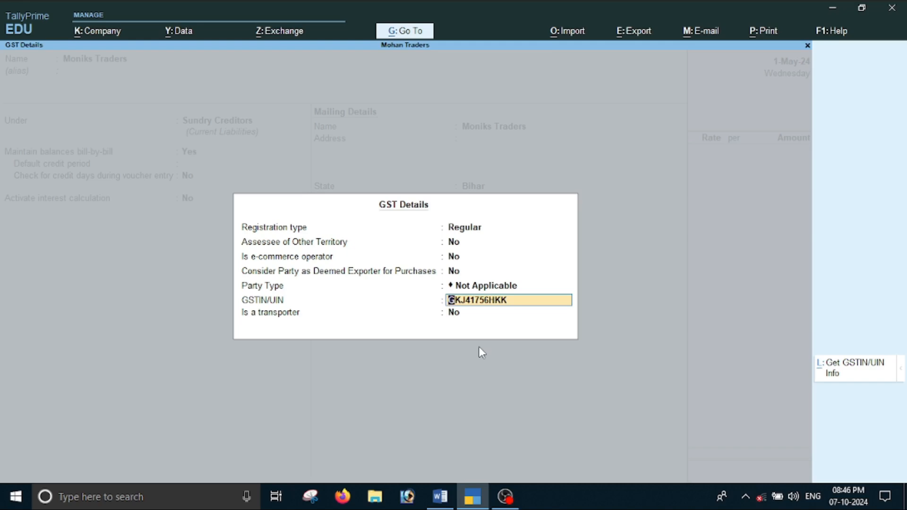
key("Return")
key("Return")
key("y")
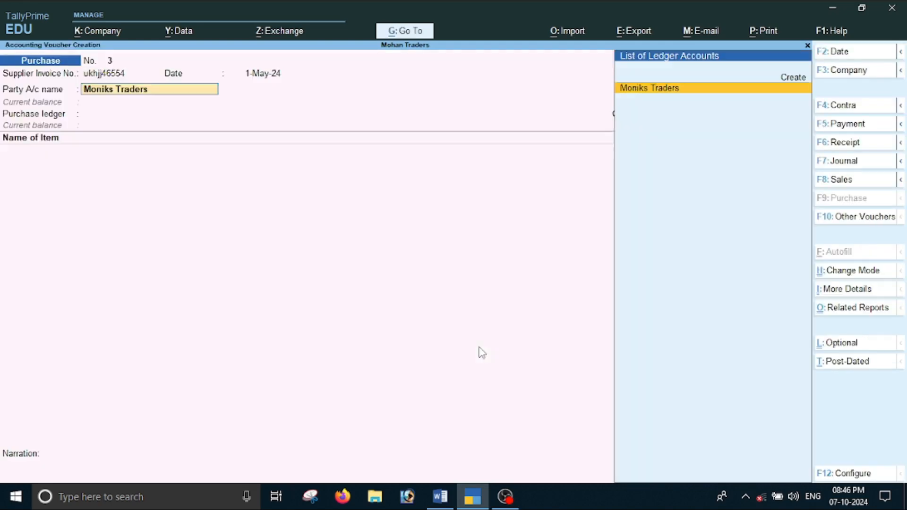
Choose Moniks Traders as the voucher's party account and leave all receipt and order details blank.
key("Return")
key("Return")
key("Return")
key("Return")
key("Return")
key("Return")
key("Return")
key("Return")
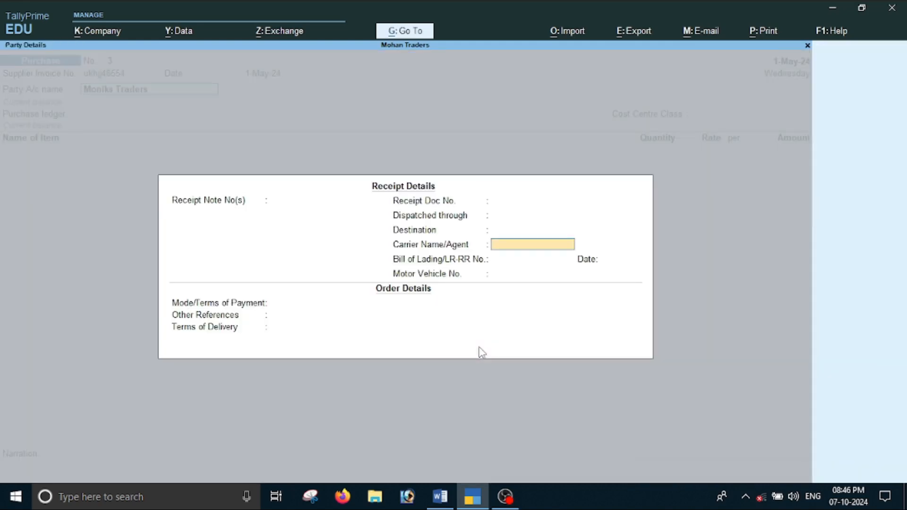
key("Return")
key("Return")
key("Return")
key("Return")
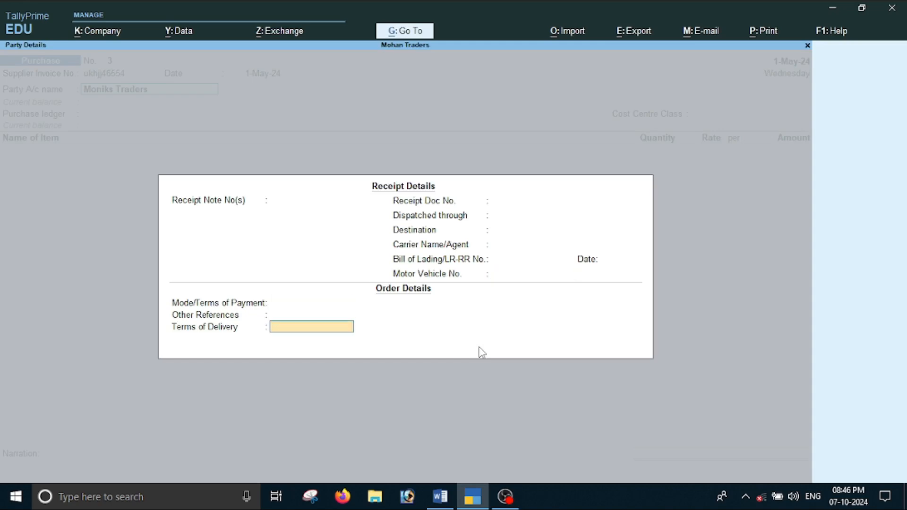
key("Return")
Accept the party details with state Bihar, and select the Purcahse ledger with cost centre class Not Applicable.
key("Return")
key("Return")
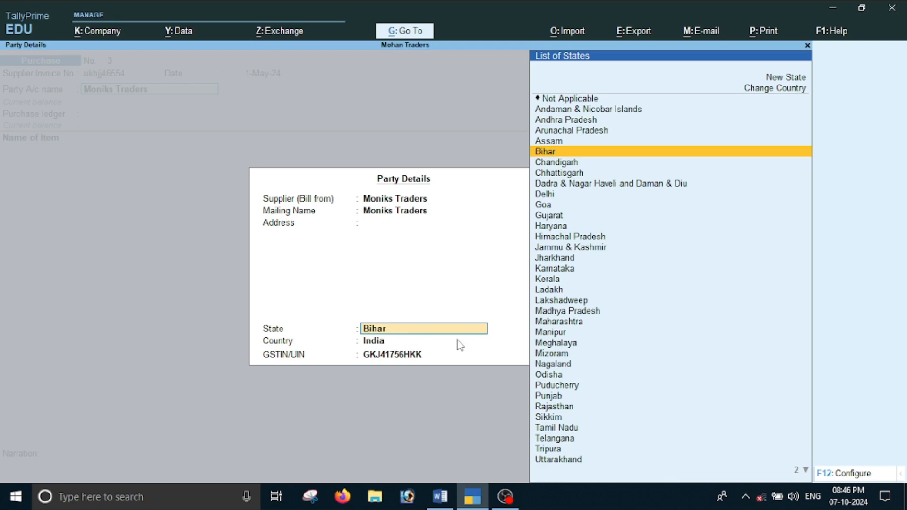
key("Return")
key("Return")
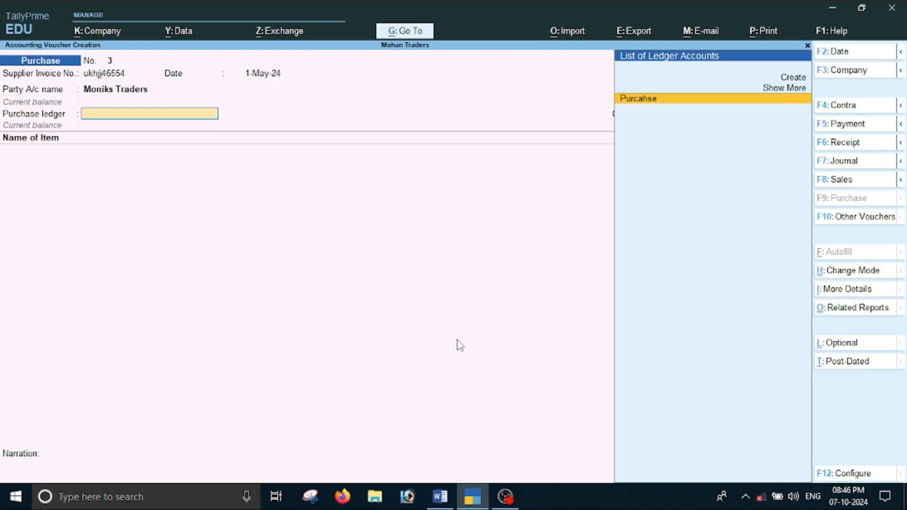
key("Return")
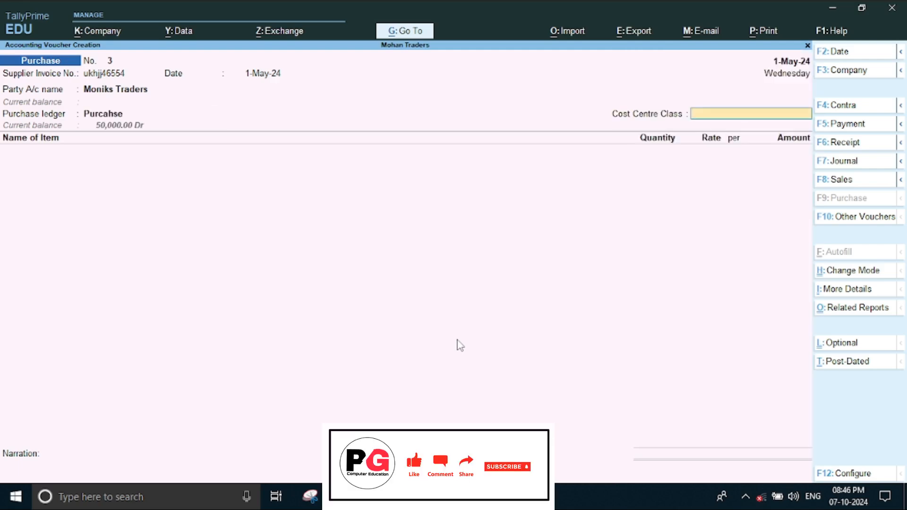
key("Return")
Check the purchased goods in the exercise document and create a stock item named Book under Primary with unit pcs and GST Applicable.
key("alt+Tab")
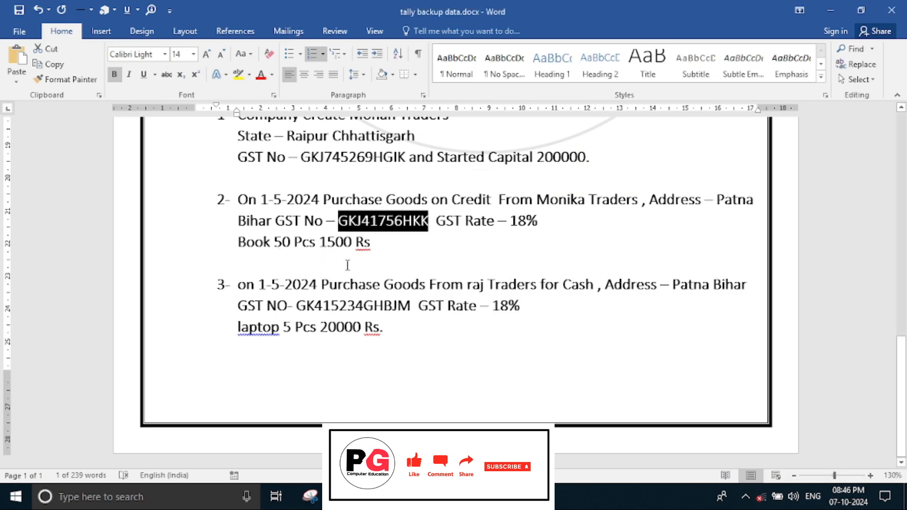
key("alt+Tab")
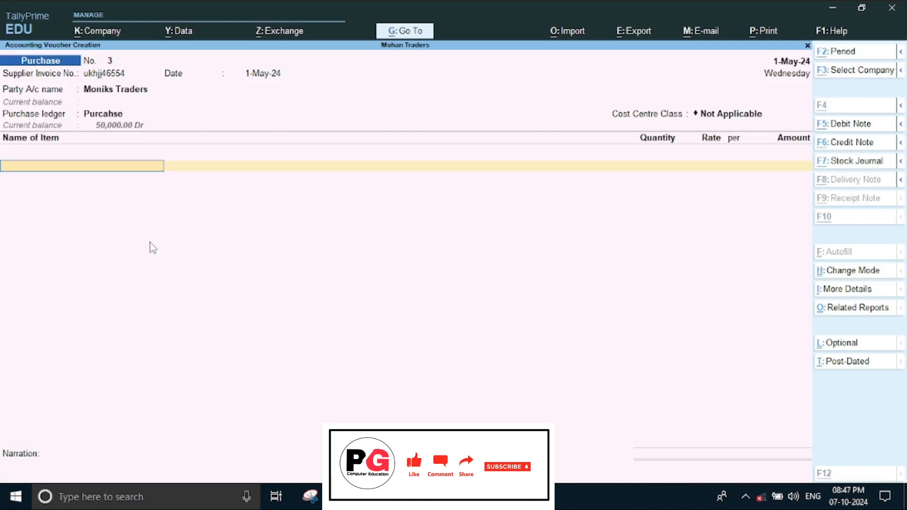
key("alt+c")
type("Book")
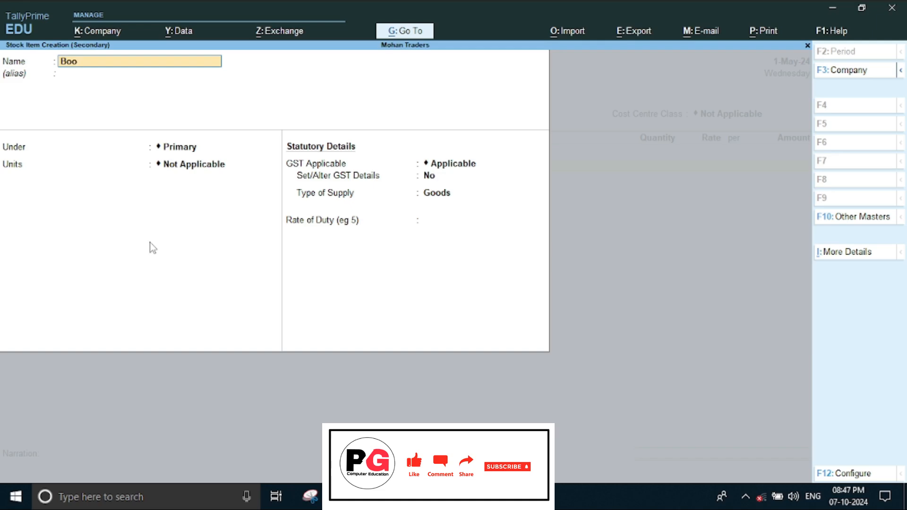
key("Return")
key("Return")
key("Return")
key("Down")
key("Return")
key("Return")
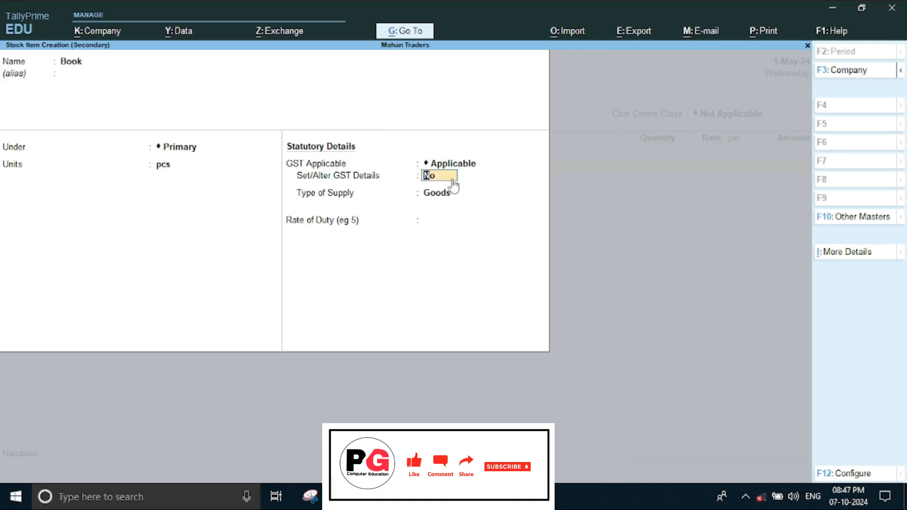
Enable GST details for the Book item with description Book, HSN/SAC 4256, calculation type On Value and taxability Taxable.
key("y")
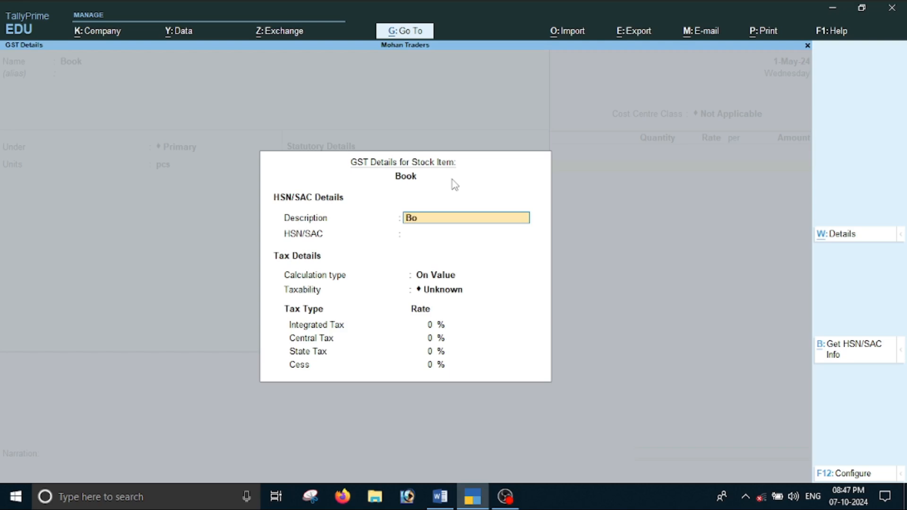
key("Return")
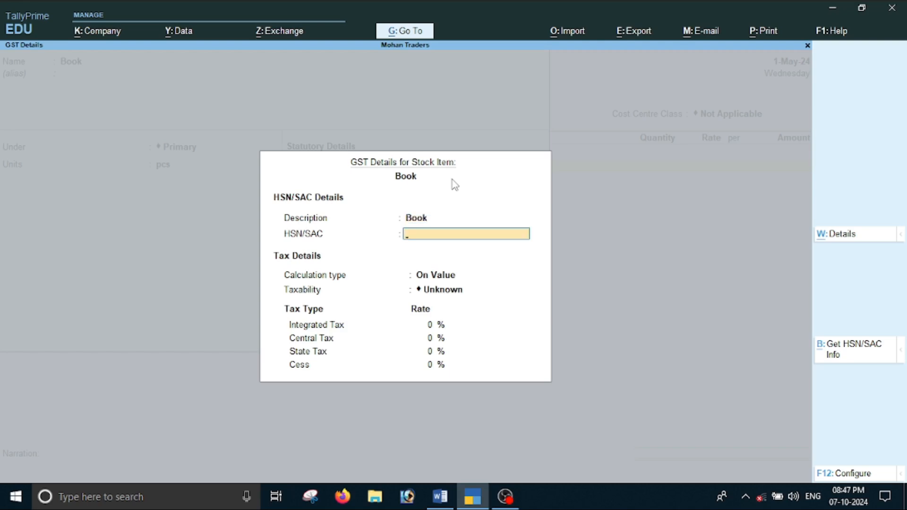
type("4256")
key("Return")
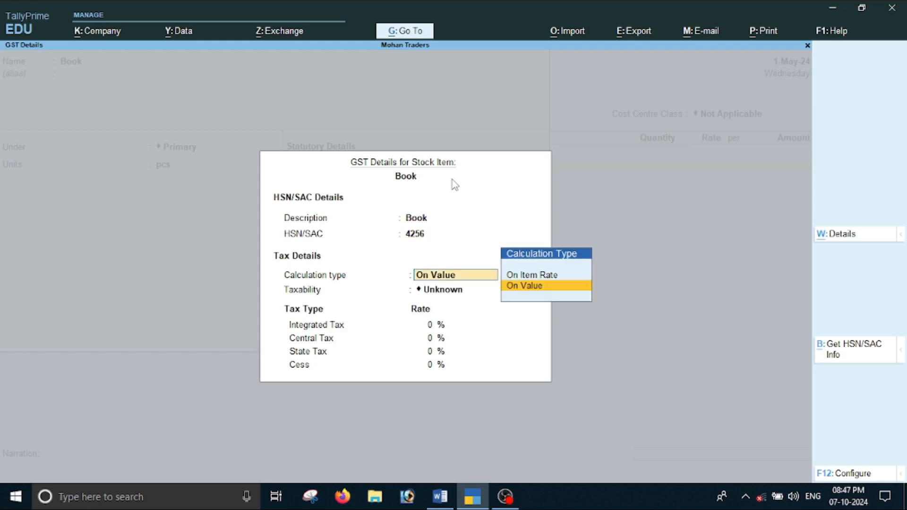
key("Return")
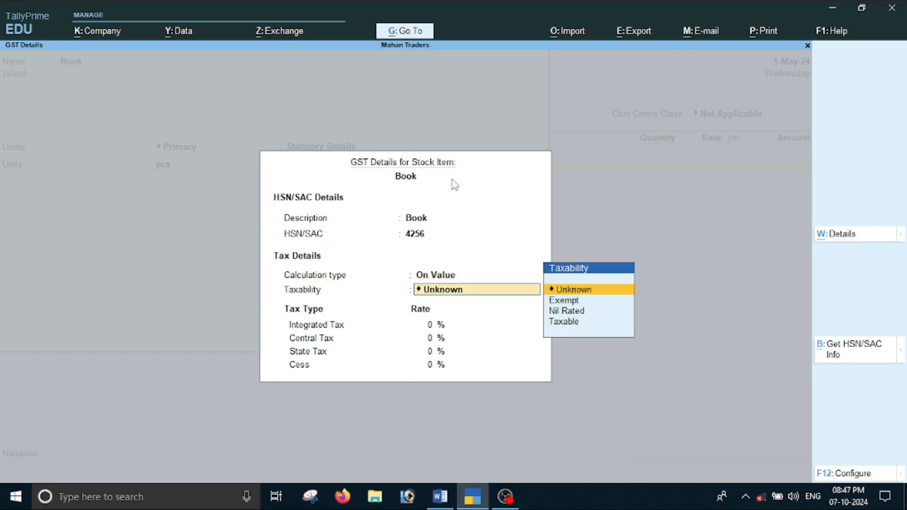
key("Down")
key("Down")
key("Down")
key("Return")
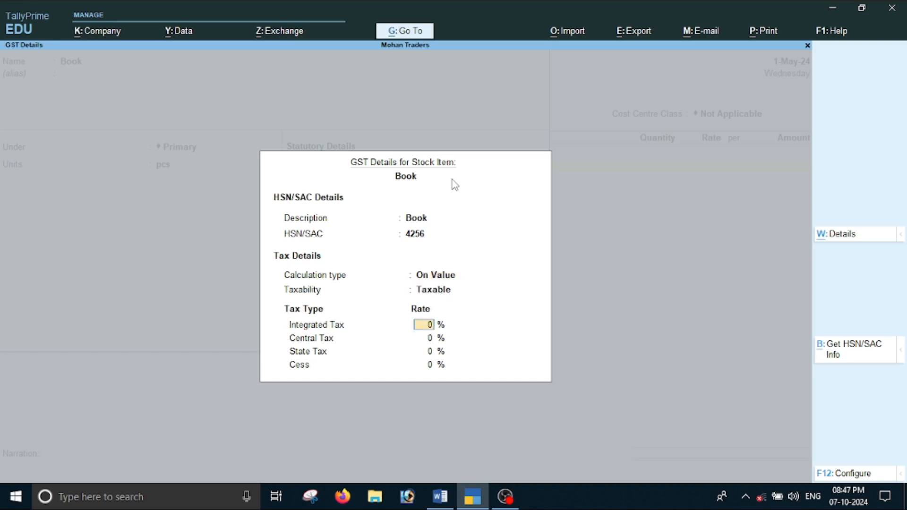
Check the GST rate in the exercise document, set Book's integrated tax to 18%, and save the item with supply type Goods.
key("alt+Tab")
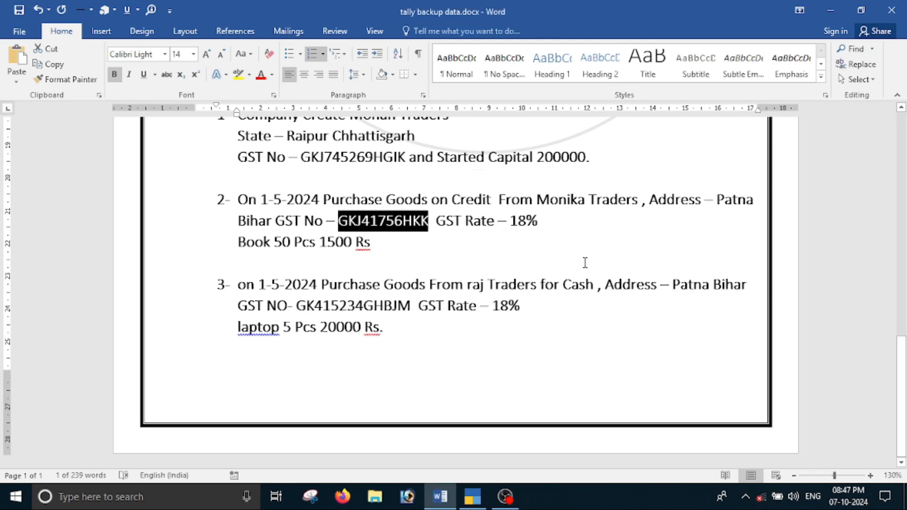
key("alt+Tab")
type("18")
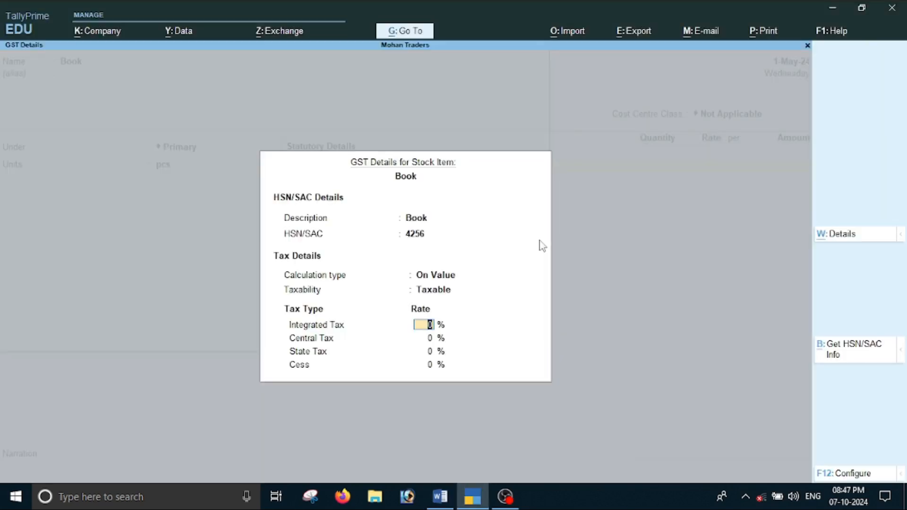
key("Return")
key("Return")
key("Return")
key("Return")
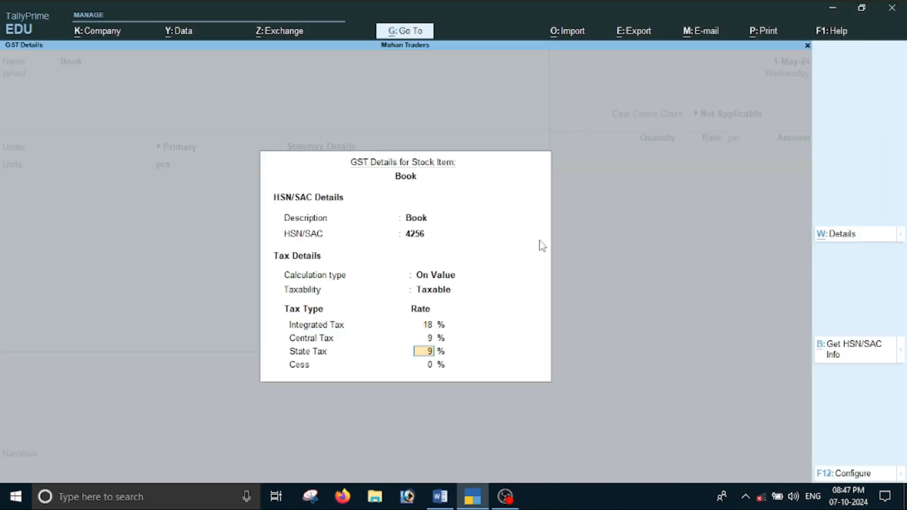
key("Return")
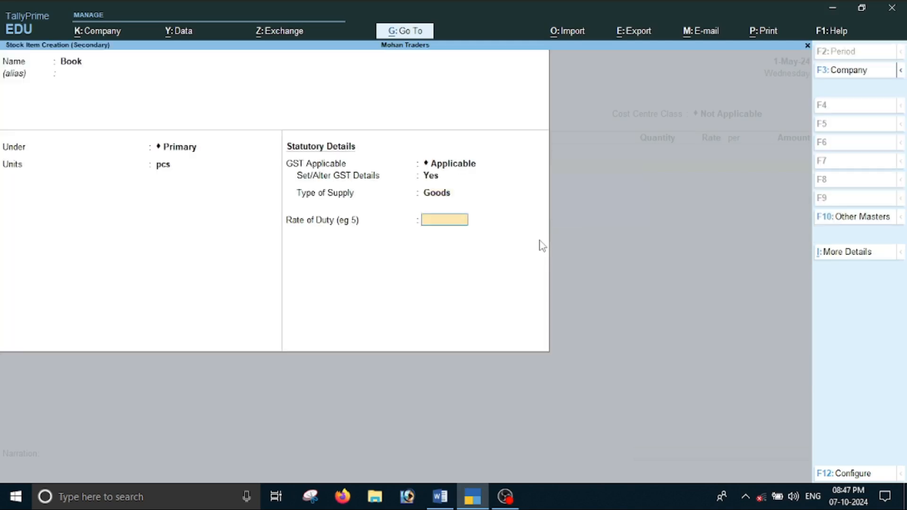
key("Return")
key("Return")
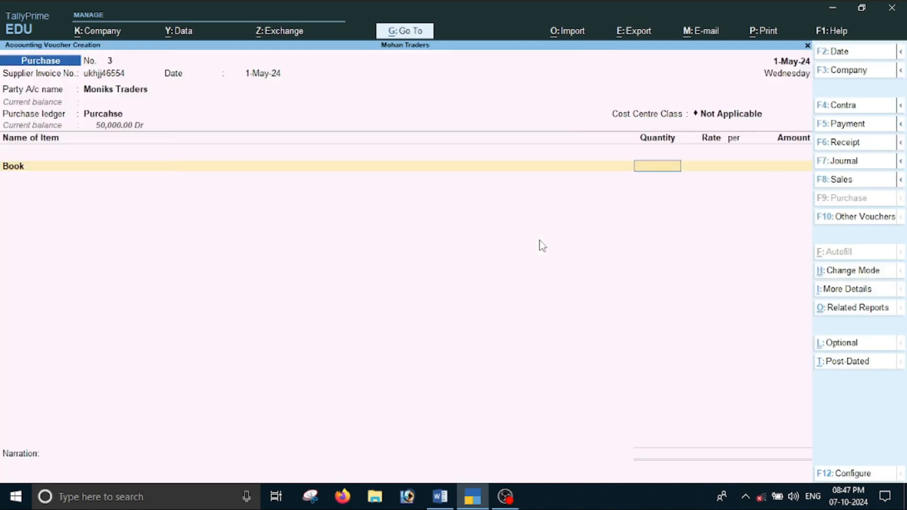
Check the quantity and price in the exercise document, enter 50 pcs of Book at a rate of 1500, and end the item list.
key("alt+Tab")
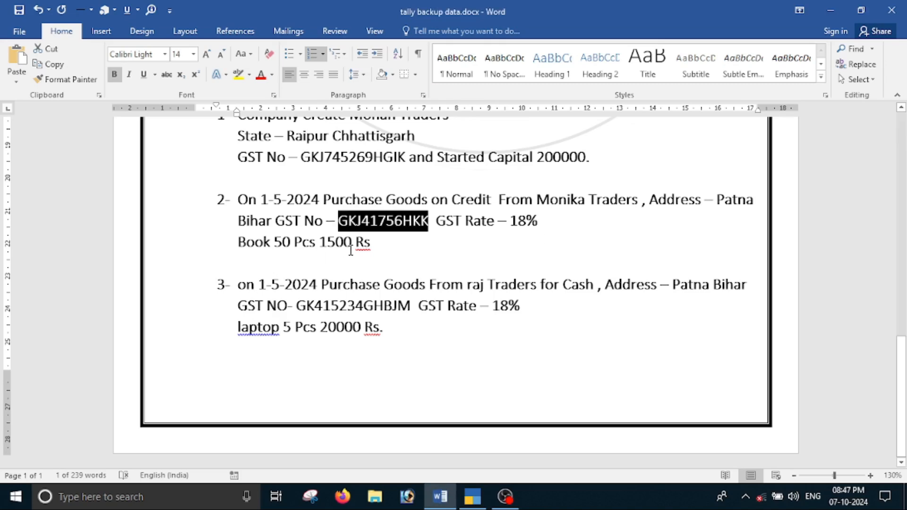
key("alt+Tab")
type("50")
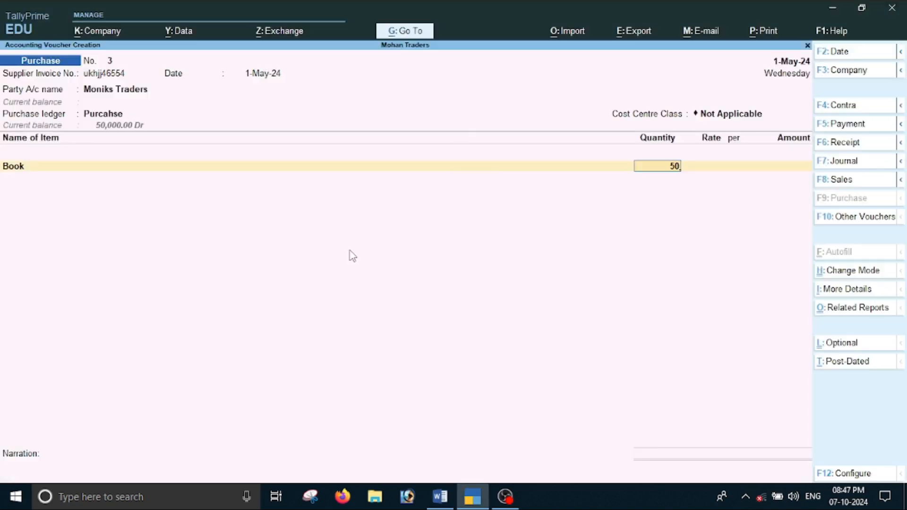
key("Return")
type("1500")
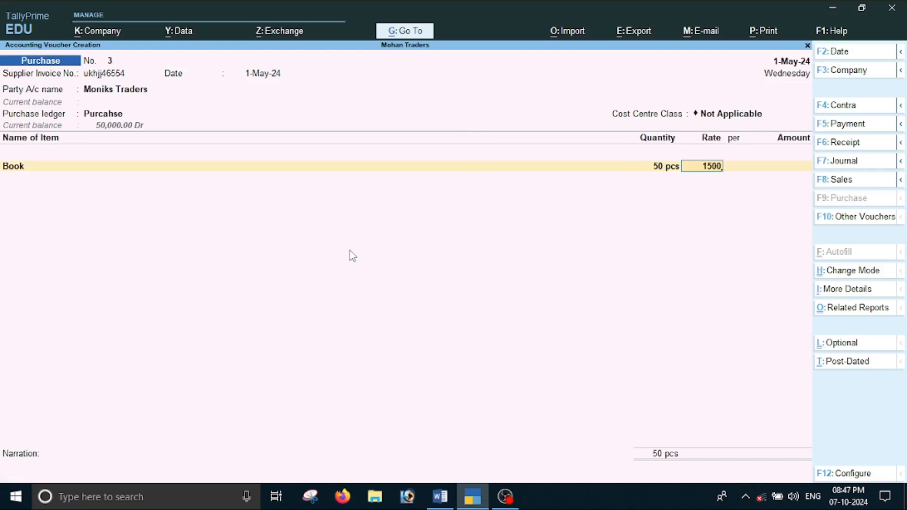
key("Return")
key("Return")
key("Return")
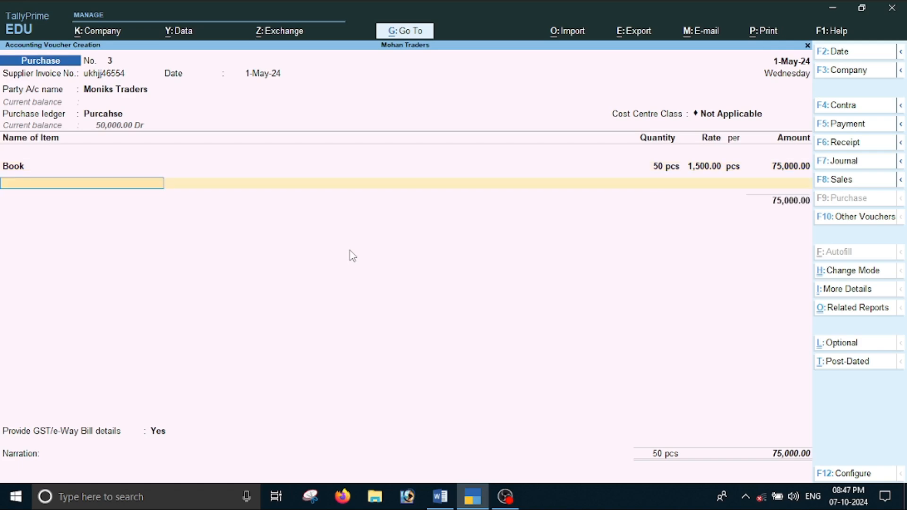
key("Return")
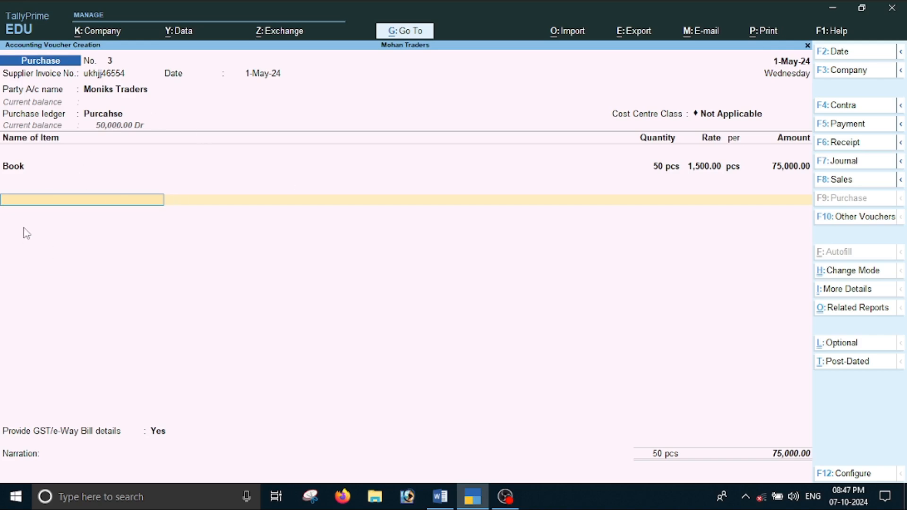
Create a ledger named Igst under Duties & Taxes from within the purchase voucher.
key("alt+c")
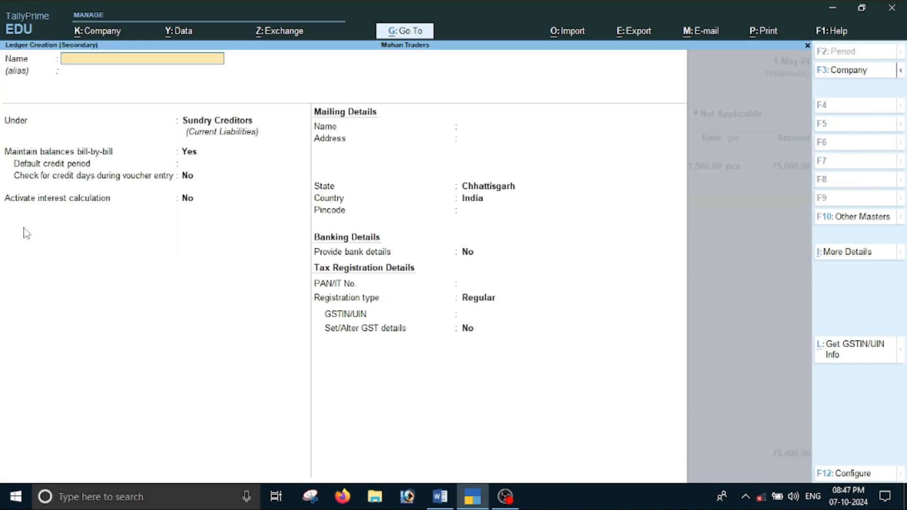
type("Igst")
key("Return")
key("Return")
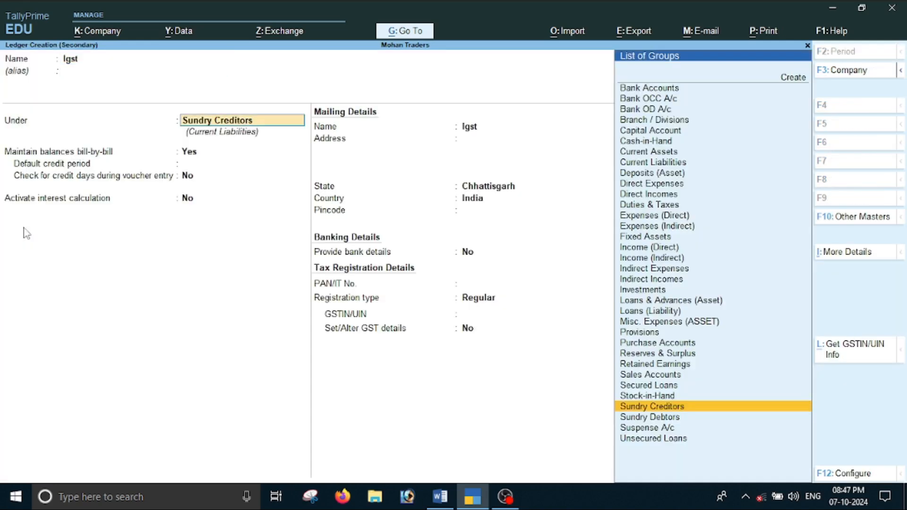
type("D")
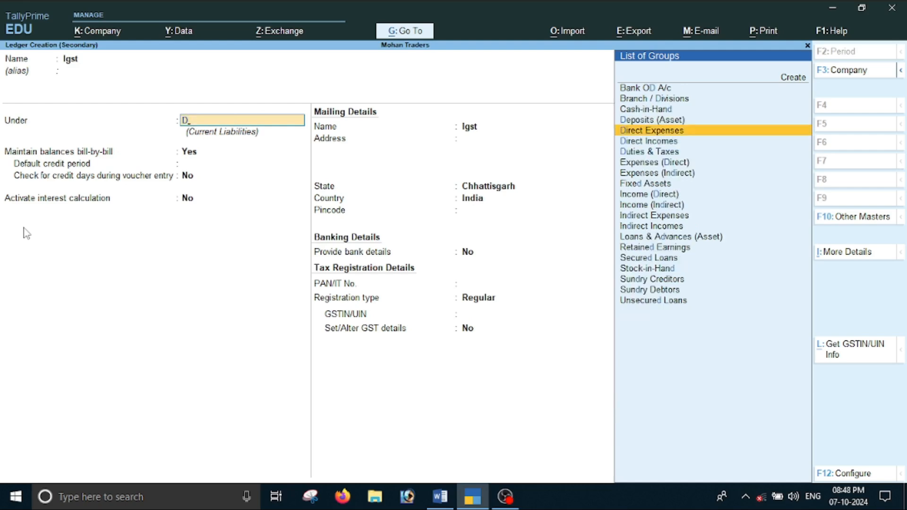
key("Down")
key("Down")
key("Return")
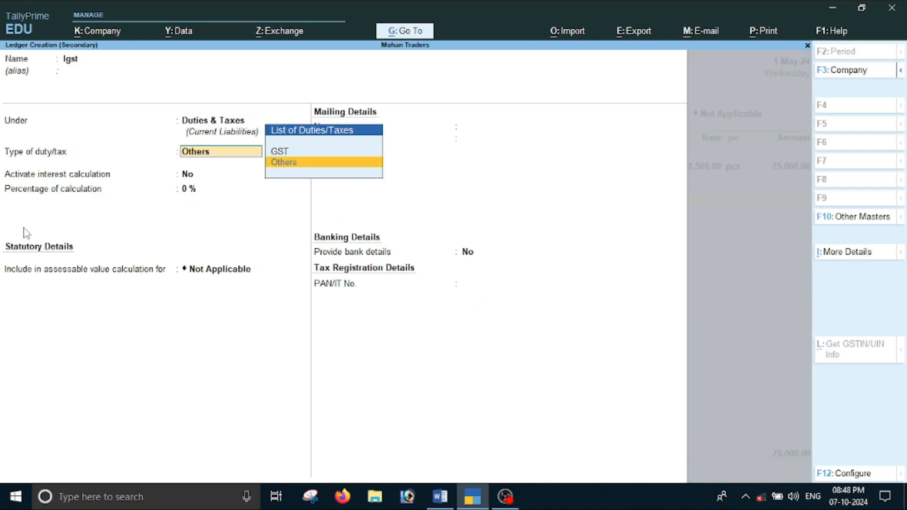
Set Igst's duty type to GST and tax type to Integrated Tax, then save the ledger and accept its calculated amount in the voucher.
key("Up")
key("Return")
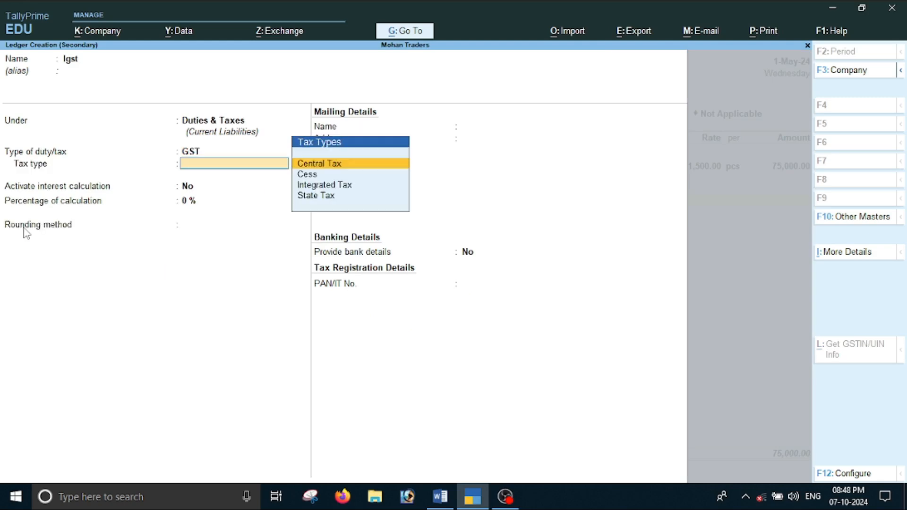
key("Down")
key("Down")
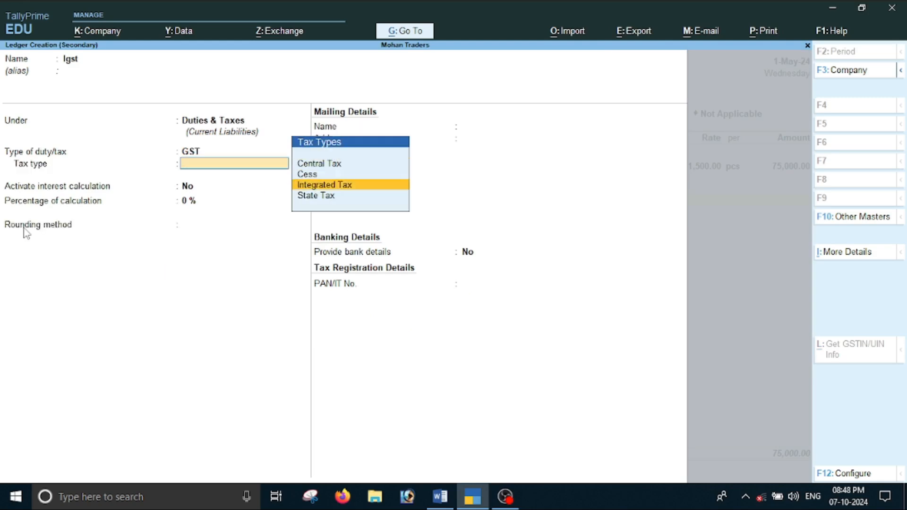
key("Return")
key("Return")
key("Return")
key("Return")
key("Return")
key("Return")
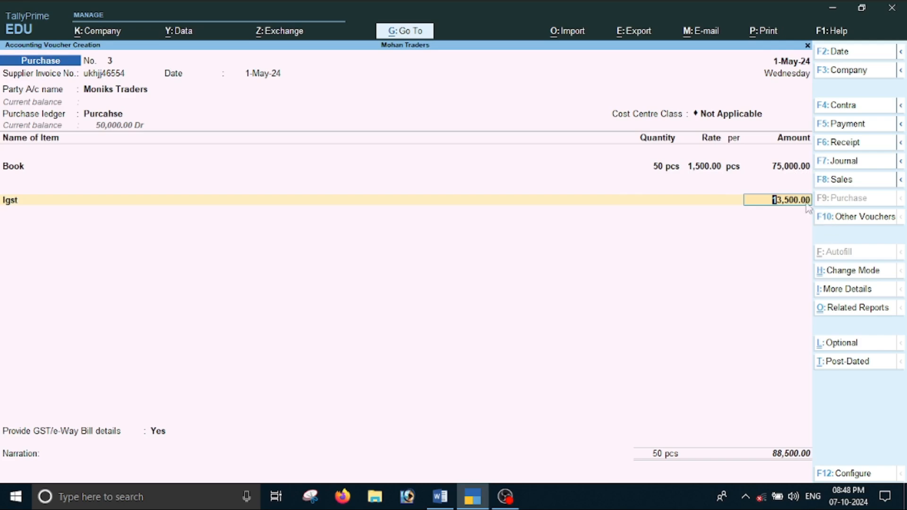
key("Return")
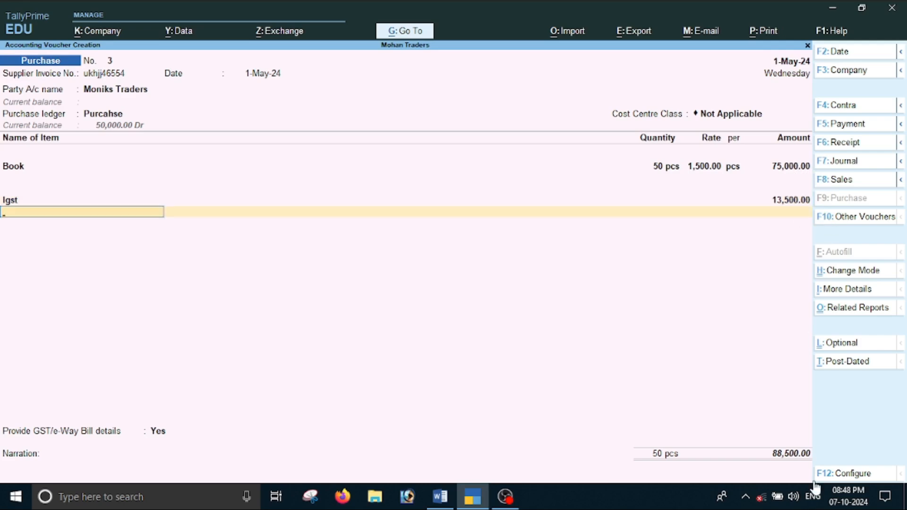
Set GST/e-Way Bill details to No, accept the New Ref bill allocation for Moniks Traders, and save the purchase voucher.
key("Return")
key("Up")
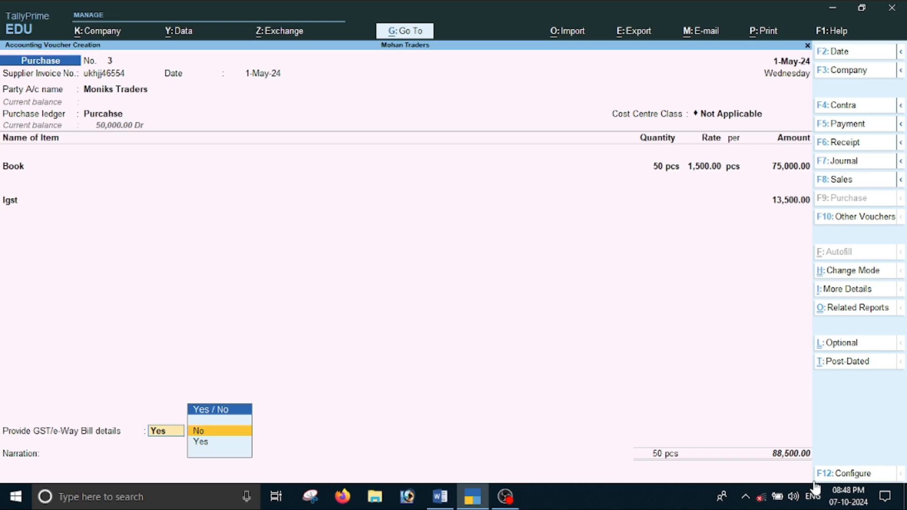
key("Return")
key("Return")
key("Return")
key("Return")
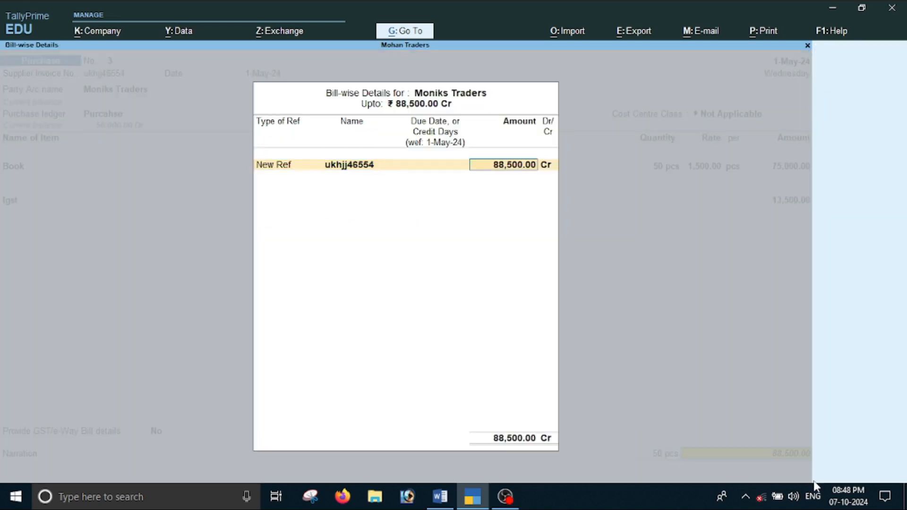
key("Return")
key("Return")
key("Return")
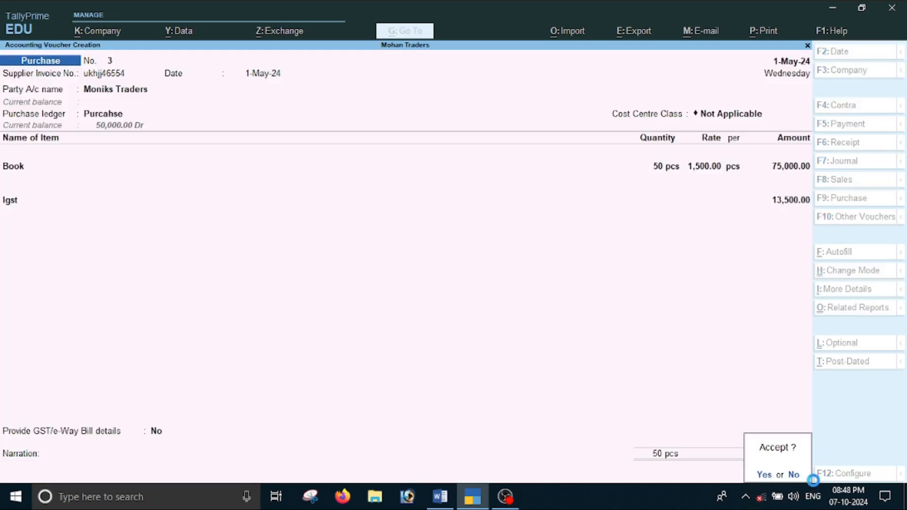
key("Return")
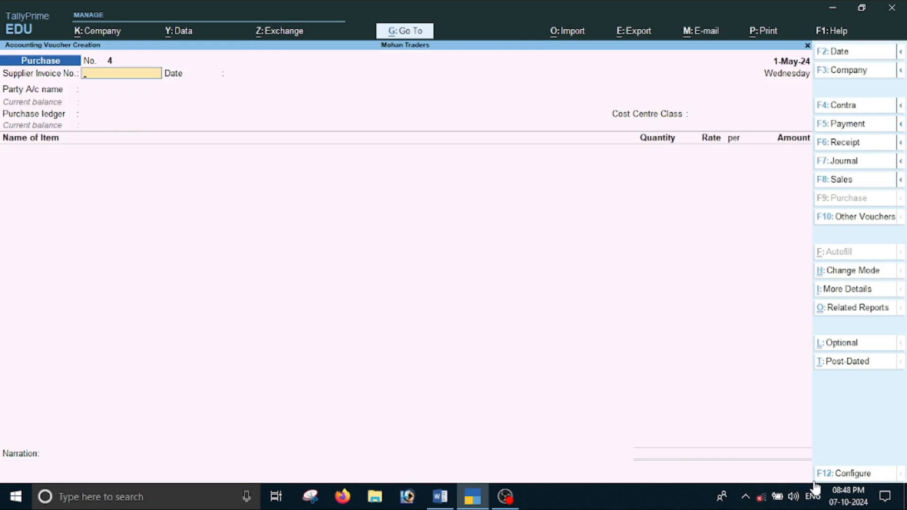
Check the third transaction in the Word exercise document and set the new purchase voucher's date in TallyPrime to 1-5-2024.
key("alt+Tab")
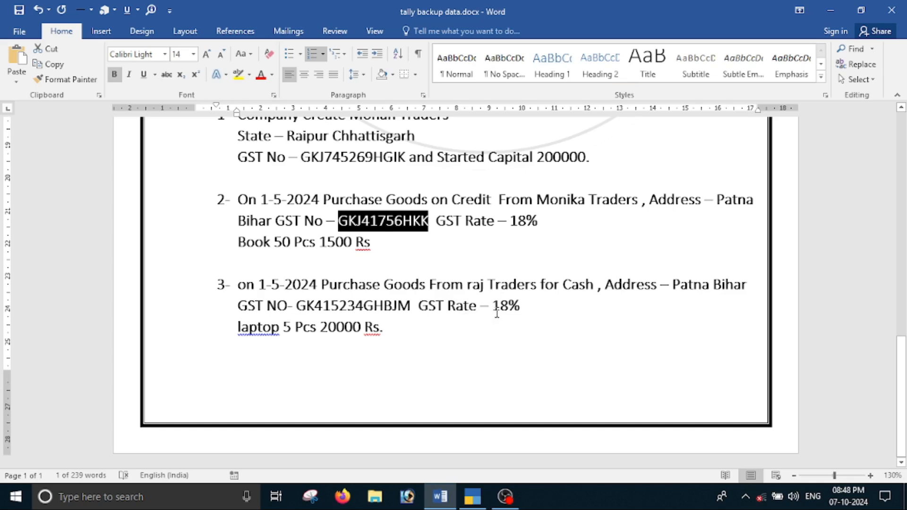
left_click(302, 348)
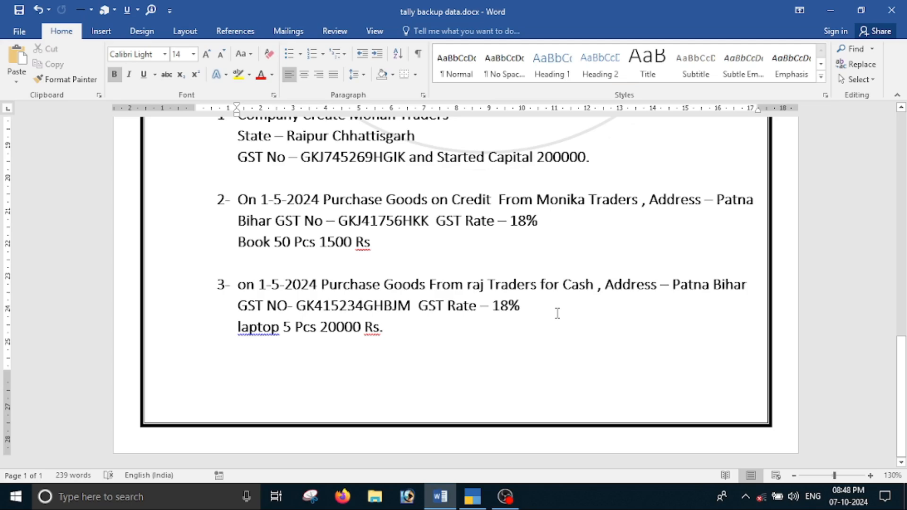
key("alt+Tab")
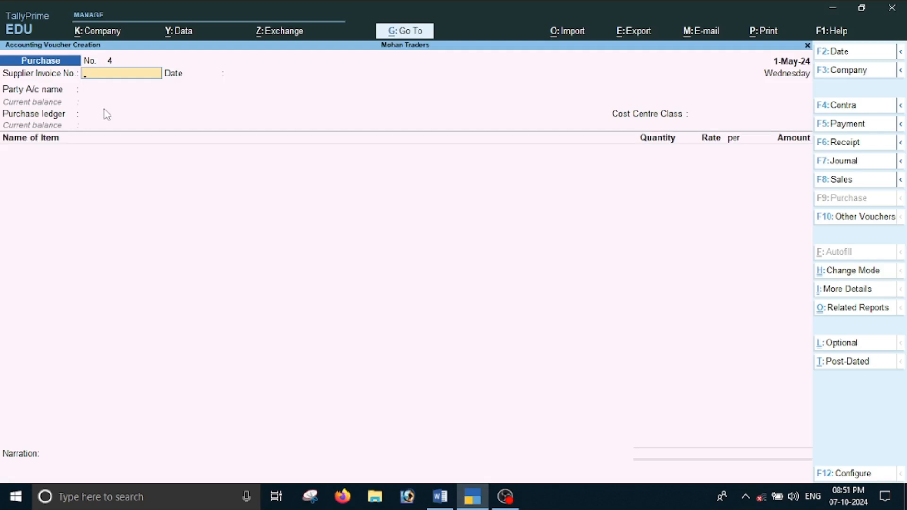
key("F2")
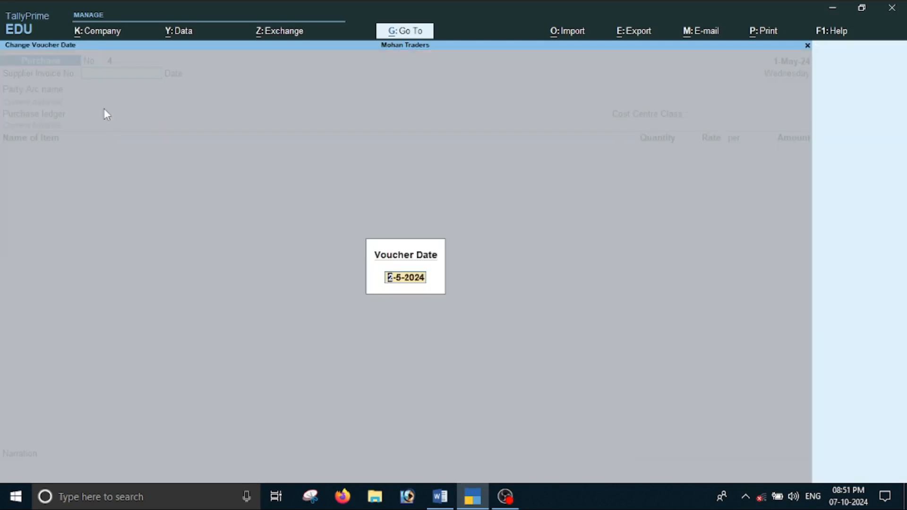
key("alt+Tab")
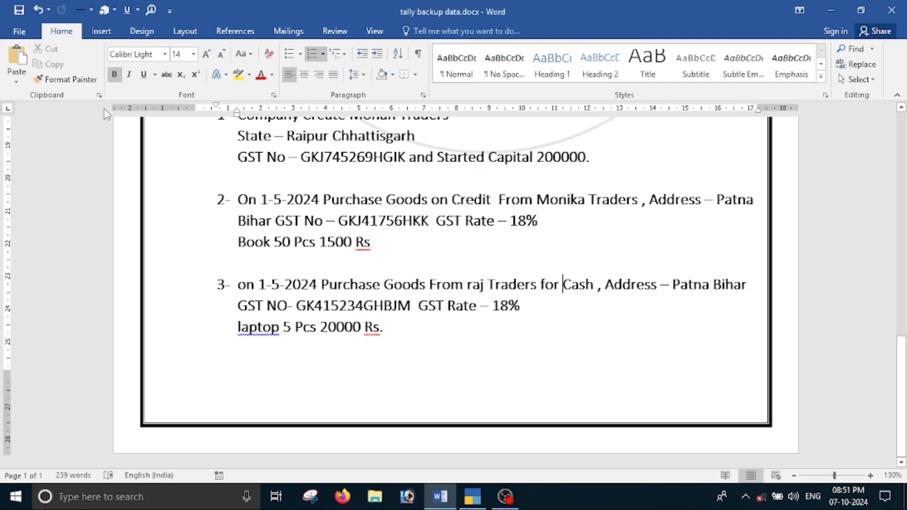
key("alt+Tab")
type("1-5")
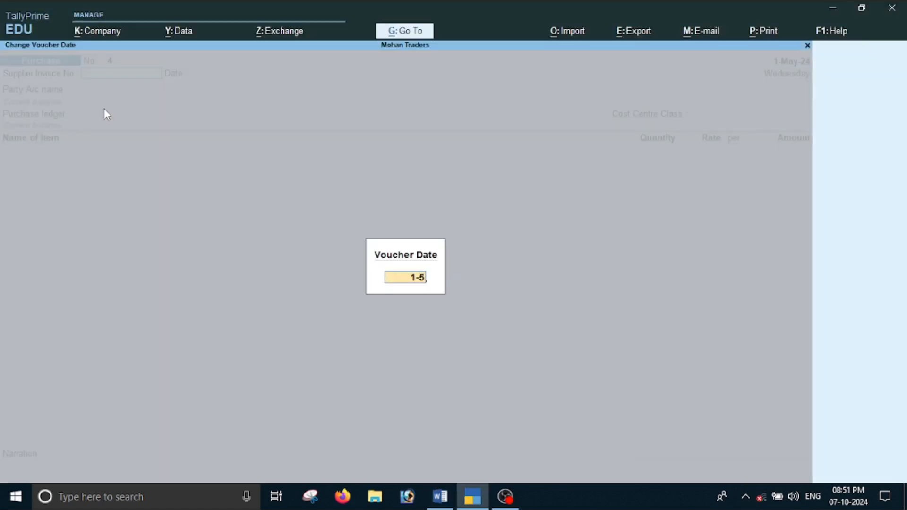
key("Return")
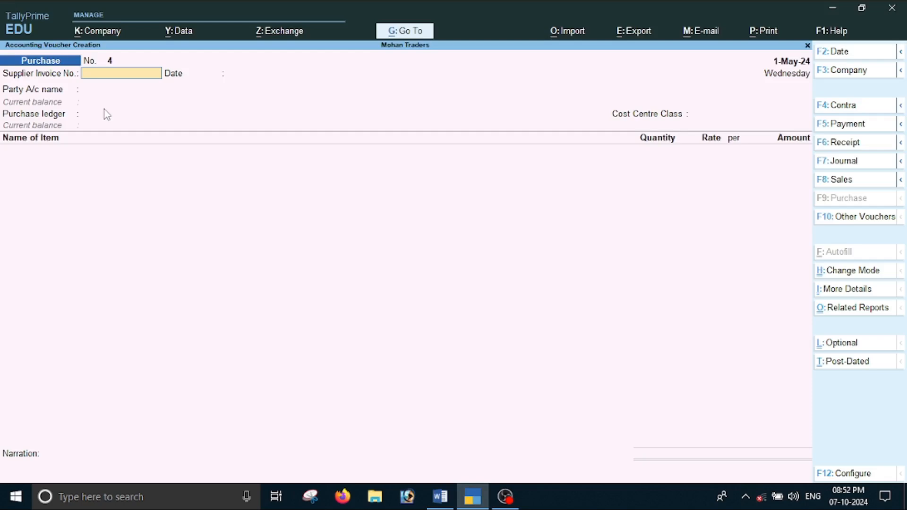
Enter the supplier invoice number and accept 1-May-24 as its date.
type("yijui464764")
key("Return")
key("Return")
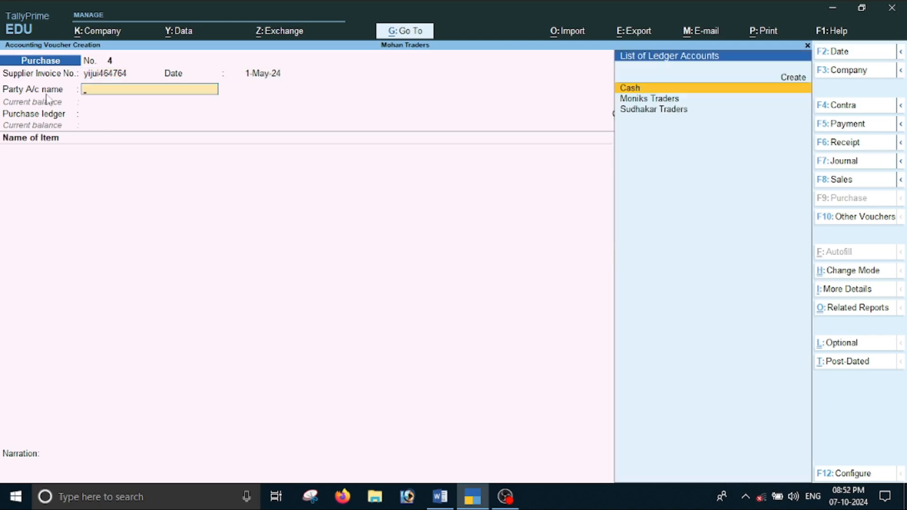
Check the payment mode in the exercise document, choose Cash as the party account, and pass through the details that precede the party details.
key("alt+Tab")
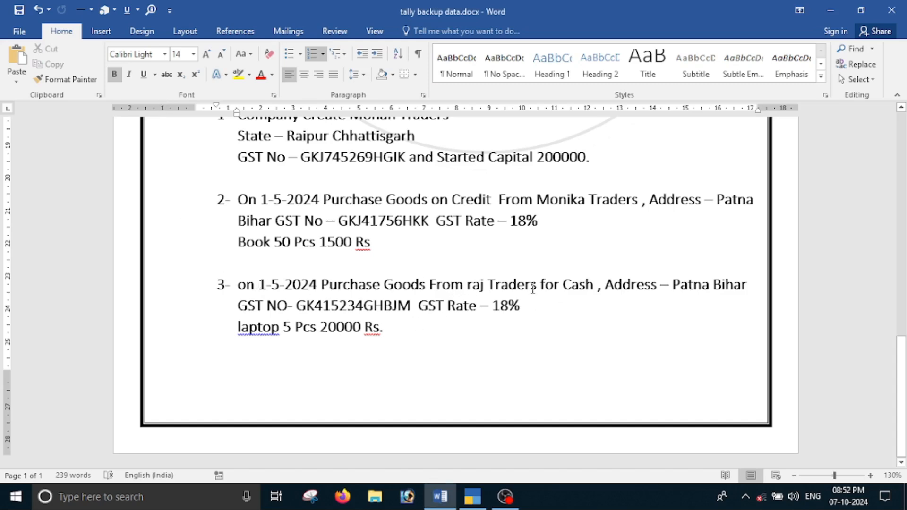
key("alt+Tab")
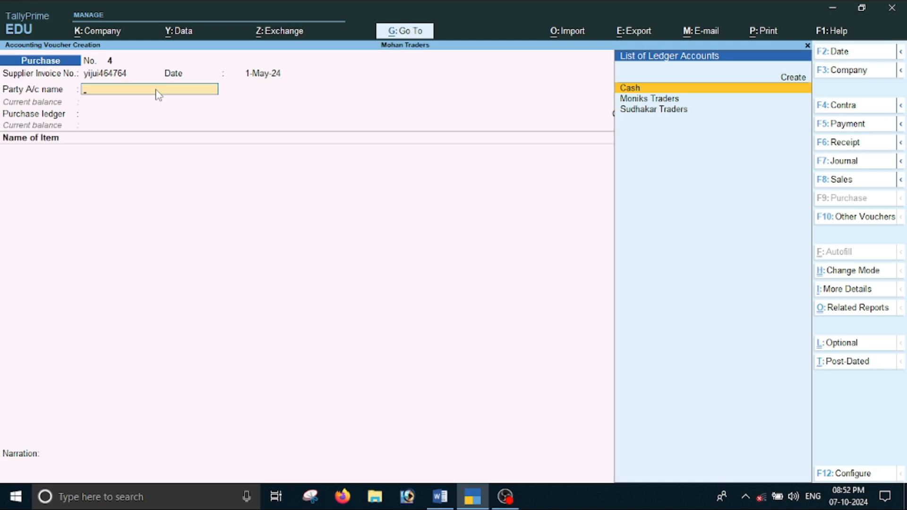
key("Return")
key("Return")
key("Return")
key("Return")
key("Return")
key("Return")
key("Return")
key("Return")
key("Return")
key("Return")
key("Return")
key("Return")
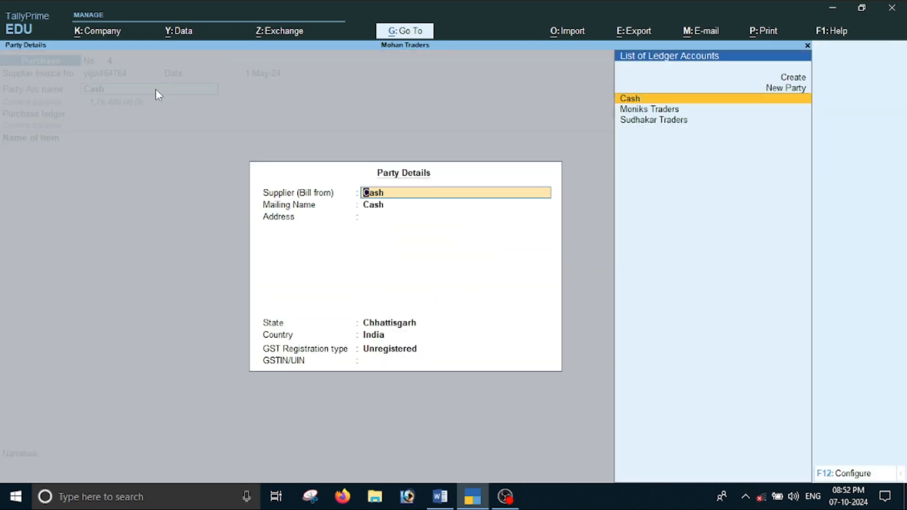
Set the supplier and mailing name to Raj Traders in the party details and enter the supplier's address.
key("alt+Tab")
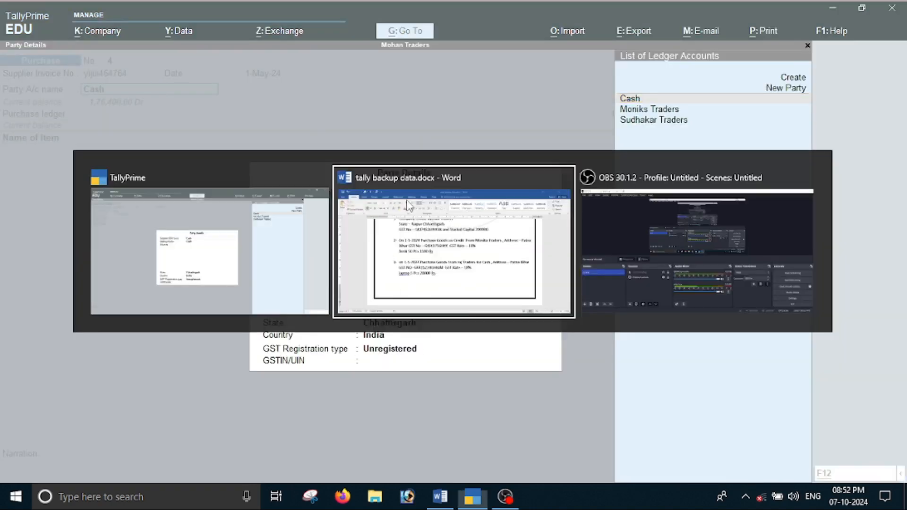
key("alt+Tab")
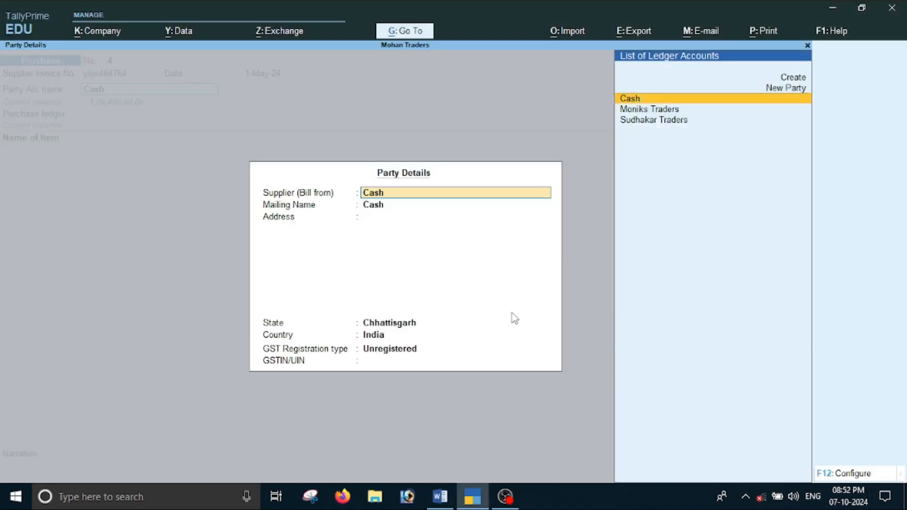
type("Raj Traders")
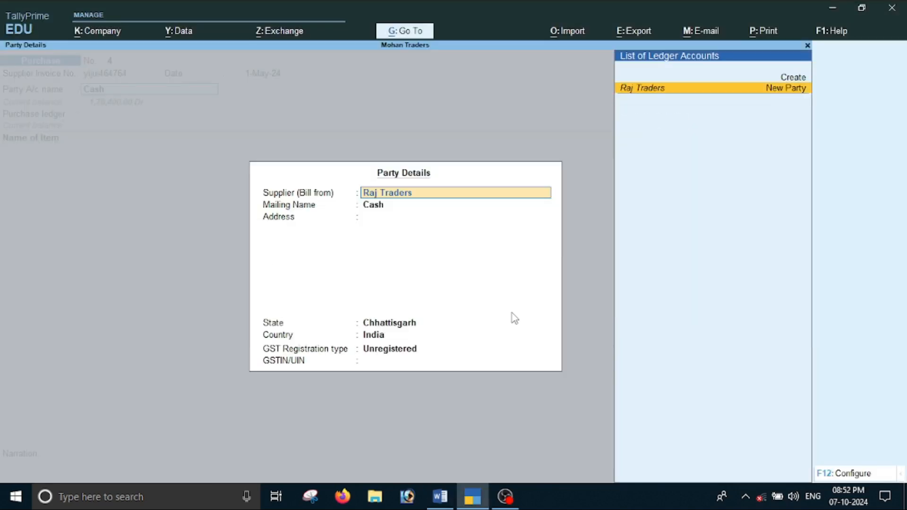
key("Return")
key("Return")
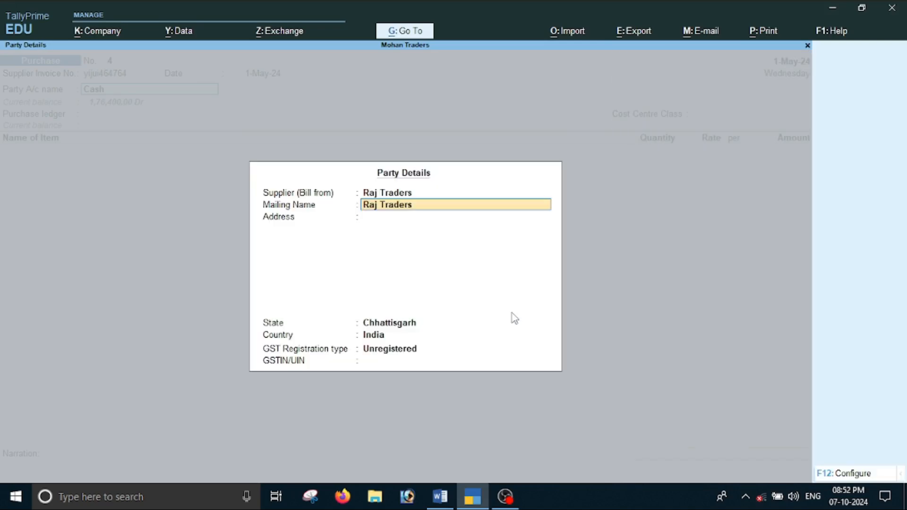
key("Return")
type("Patab")
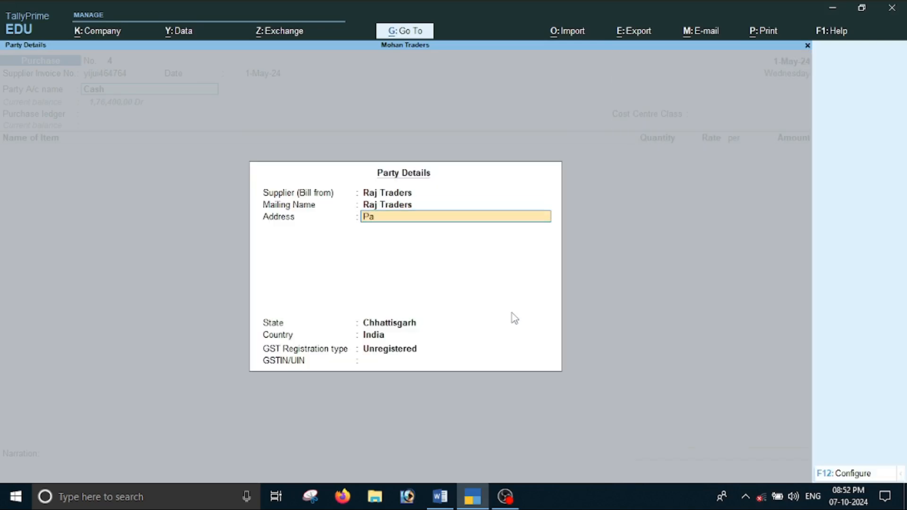
key("BackSpace")
type("na")
key("BackSpace")
key("BackSpace")
key("BackSpace")
type("na Bihar")
key("Return")
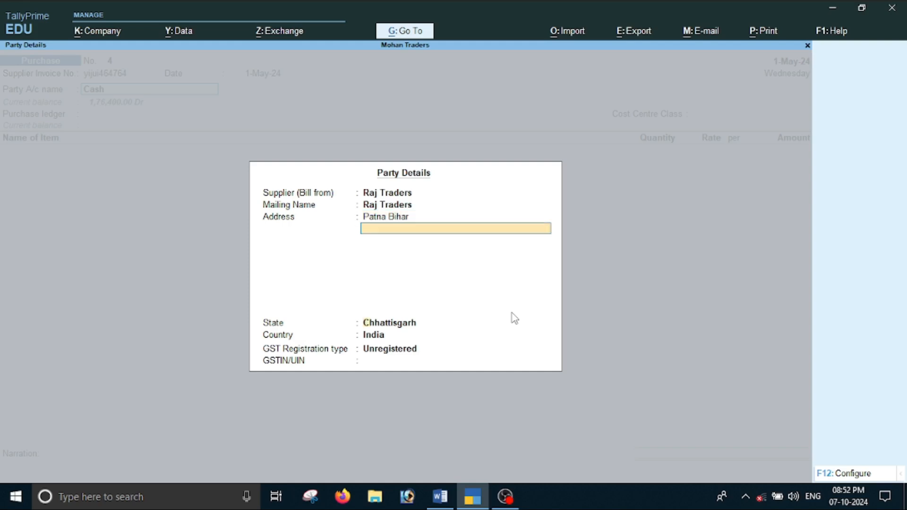
key("Return")
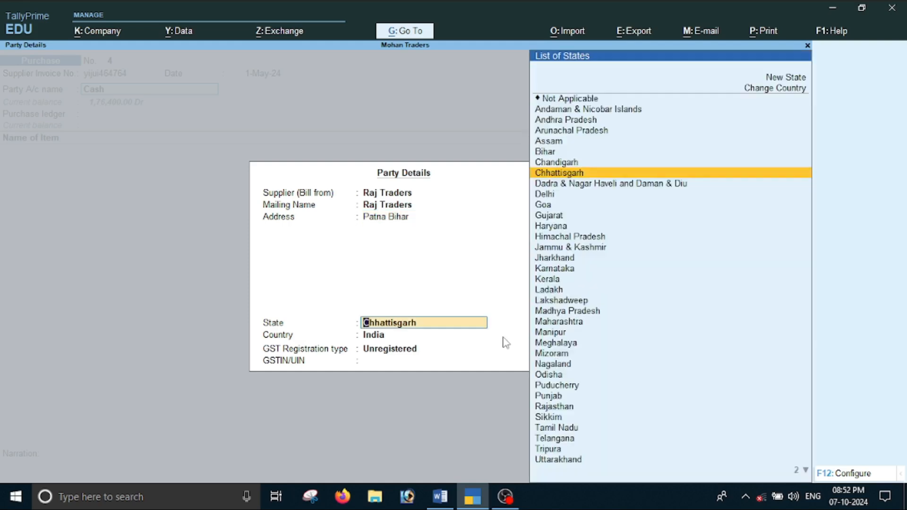
Set the supplier's state to Bihar and its GST registration type to Regular.
type("B")
key("Return")
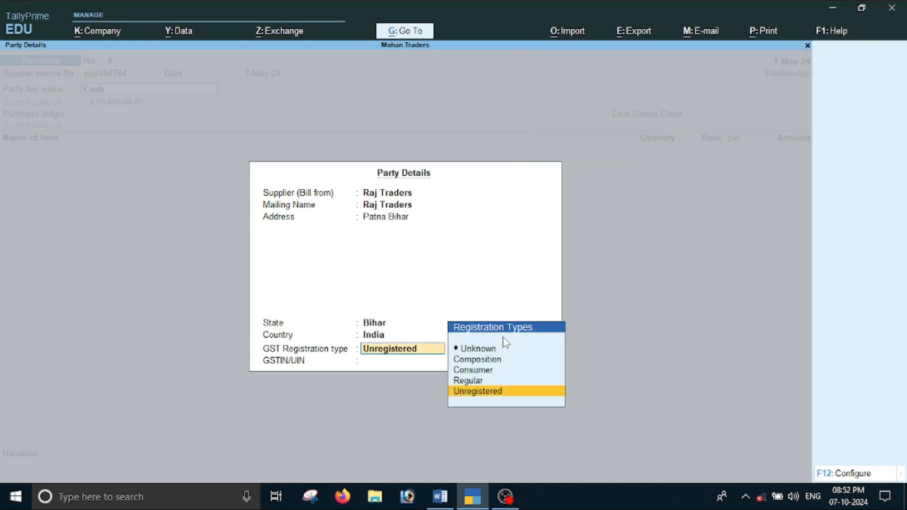
key("Up")
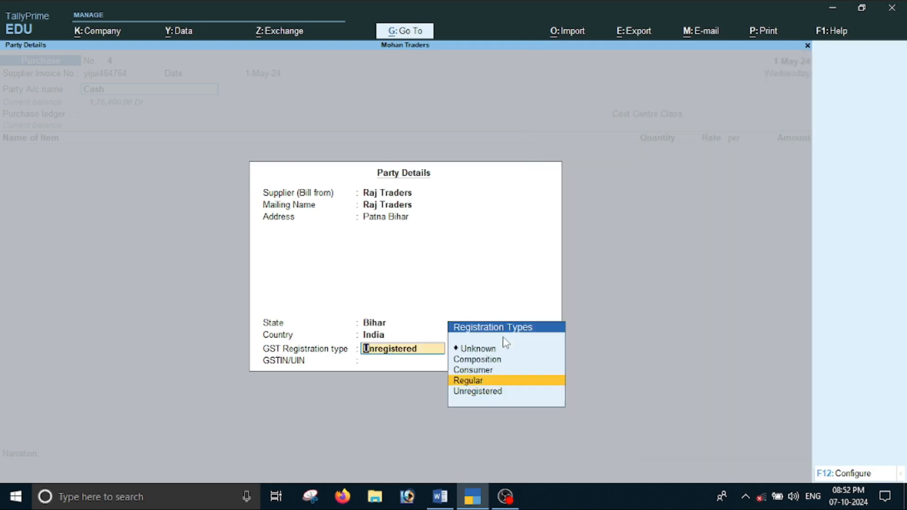
key("Return")
Copy the third transaction's GST number from the Word exercise document into the supplier's GSTIN/UIN and accept the party details in TallyPrime.
key("alt+Tab")
left_click_drag(306, 305, 411, 305)
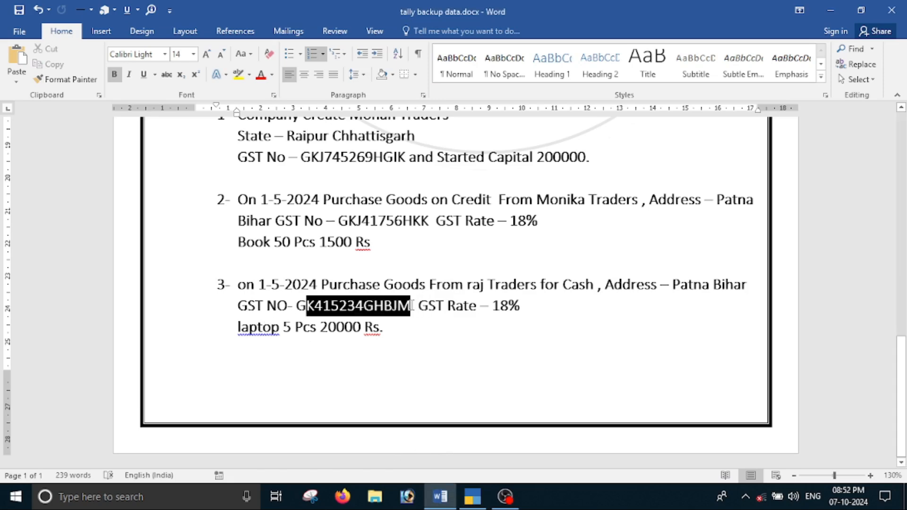
double_click(344, 312)
key("ctrl+c")
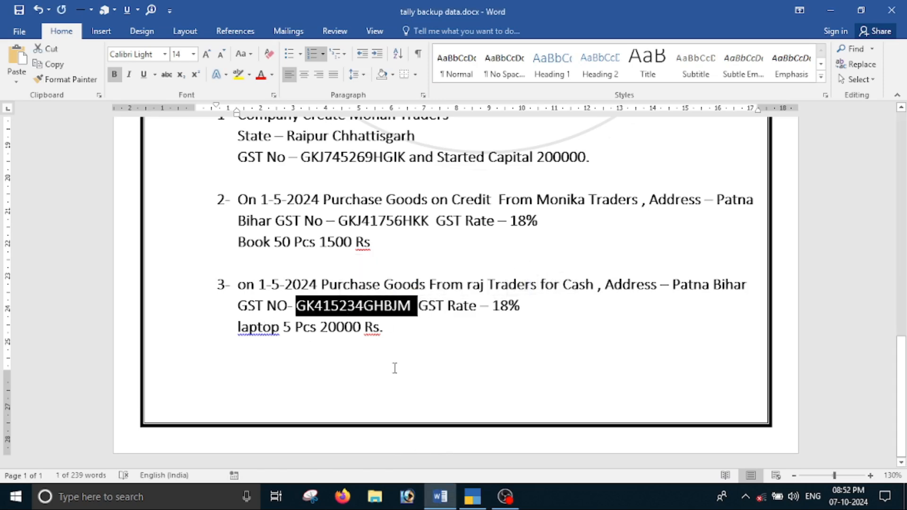
key("alt+Tab")
key("ctrl+v")
key("Return")
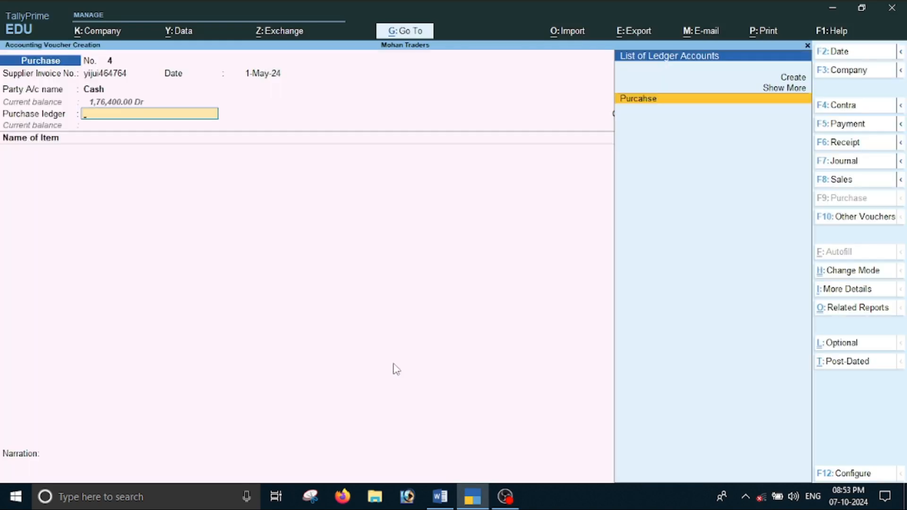
Select the Purcahse ledger without a cost centre class and check the third transaction's item in the Word exercise document.
key("Return")
key("Return")
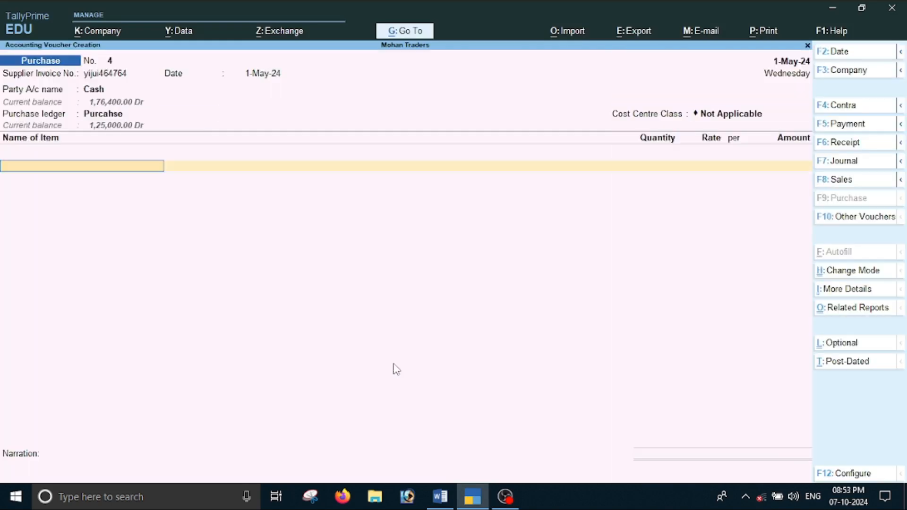
key("alt+Tab")
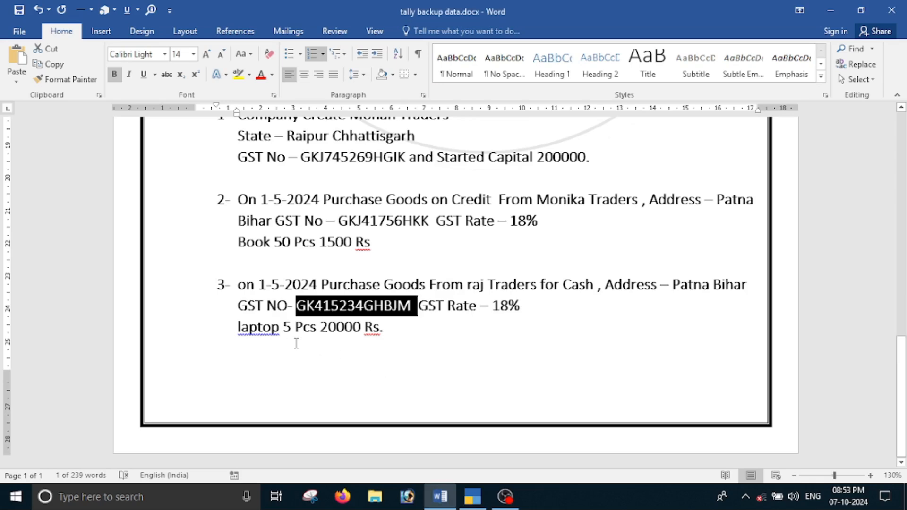
key("alt+Tab")
Create a stock item named Laptop under Primary with pcs as its unit and GST set to Applicable.
key("alt+c")
type("Laptop")
key("Return")
key("Return")
key("Return")
key("Down")
key("Return")
key("Return")
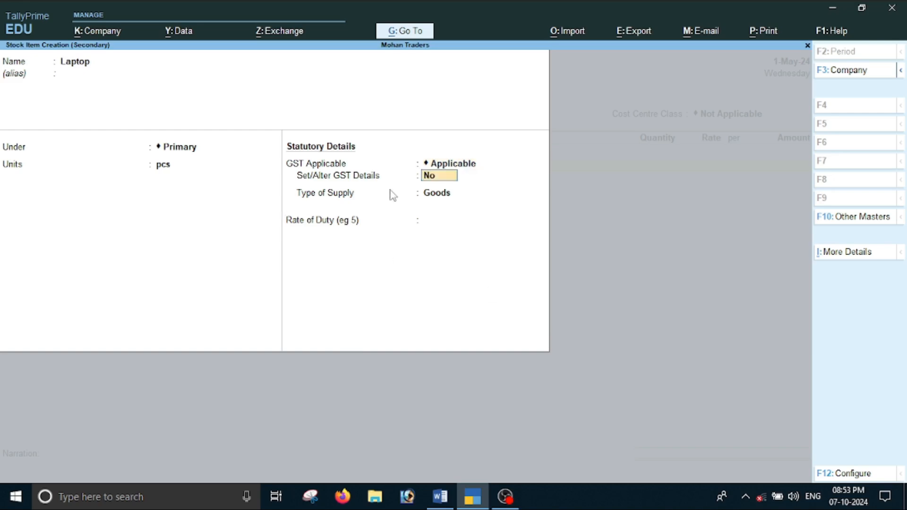
Enable GST details for the Laptop item and enter the description Latop and HSN/SAC code 47241241.
key("y")
key("Return")
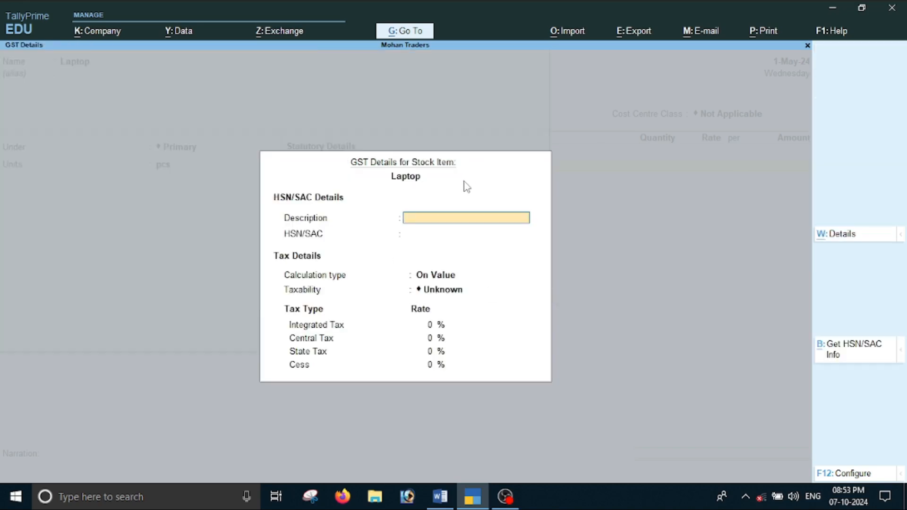
type("Latop")
key("Return")
type("47241241")
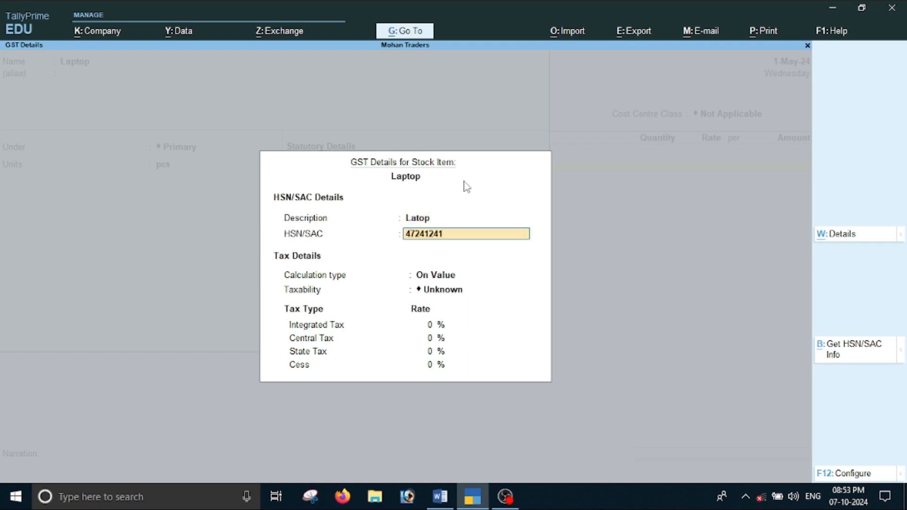
key("Return")
Set the Laptop item's taxability to Taxable with the 18% rate given in the Word exercise document and accept the GST details.
key("Return")
key("Down")
key("Down")
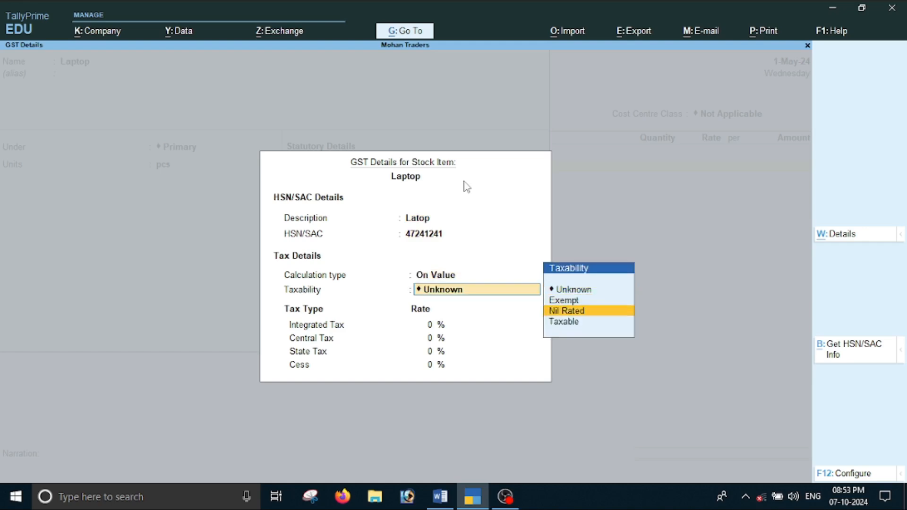
key("Down")
key("Return")
key("alt+Tab")
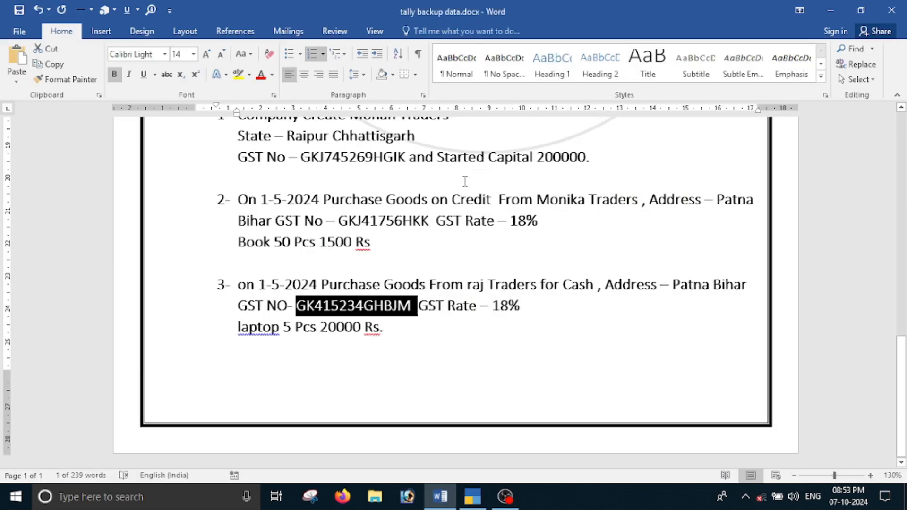
key("alt+Tab")
type("18")
key("Return")
key("Return")
key("Return")
key("Return")
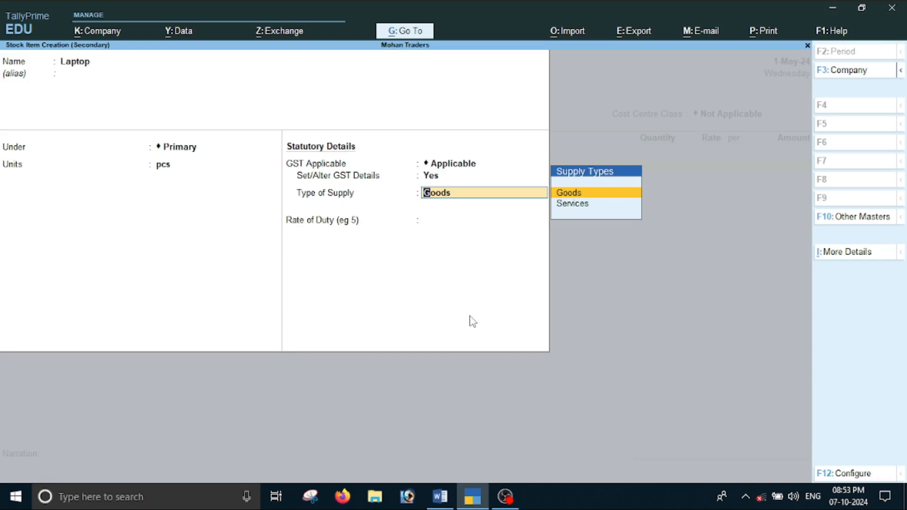
Save the Laptop item as Goods and enter 5 pcs at a rate of 20000 in the purchase voucher, following the exercise document.
key("Return")
key("Return")
key("Return")
key("alt+Tab")
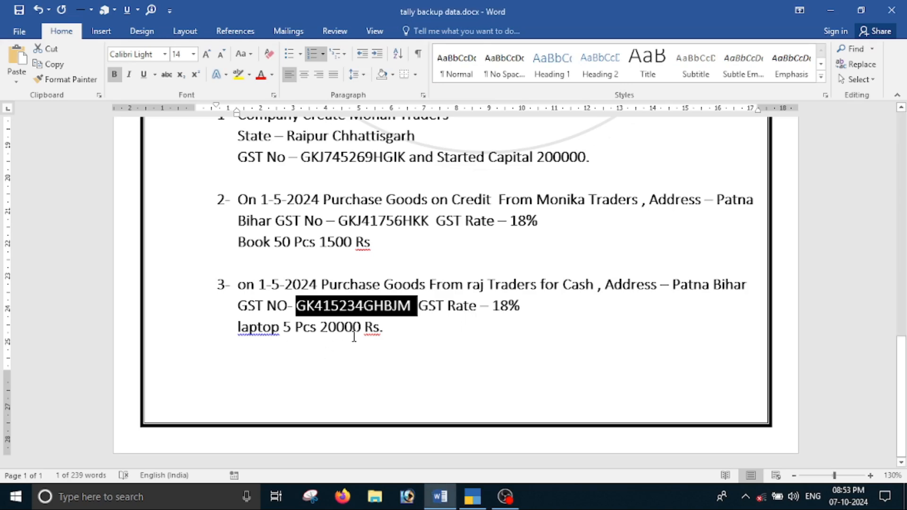
key("alt+Tab")
type("5")
key("Return")
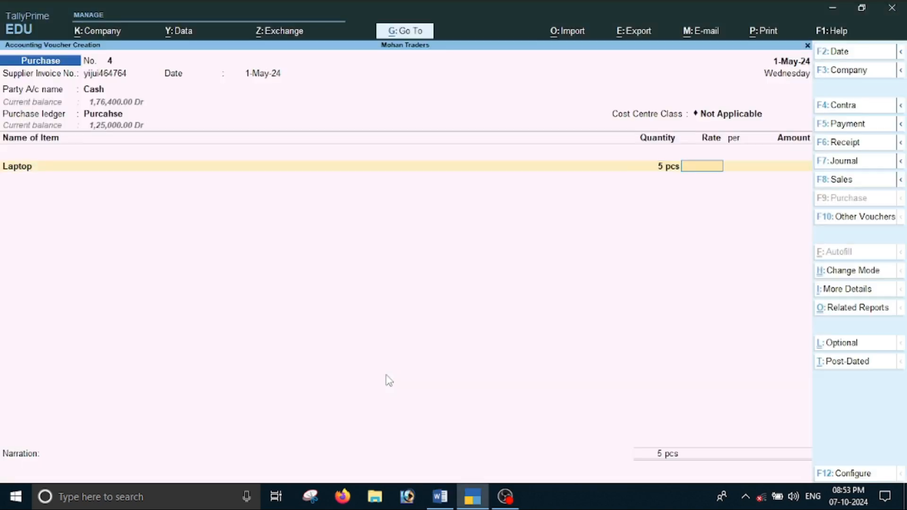
type("20000")
key("Return")
key("Return")
key("Return")
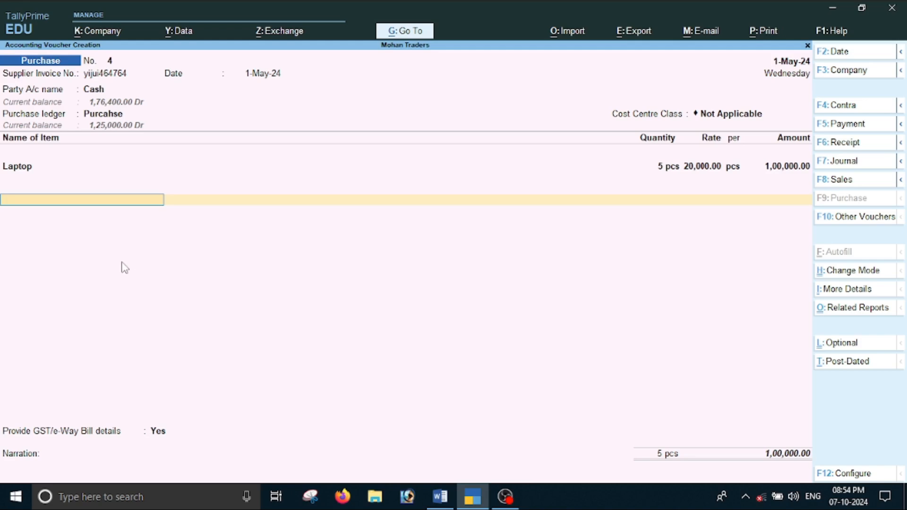
Add the Igst ledger to the purchase voucher below the Laptop item and accept its calculated amount.
type("I")
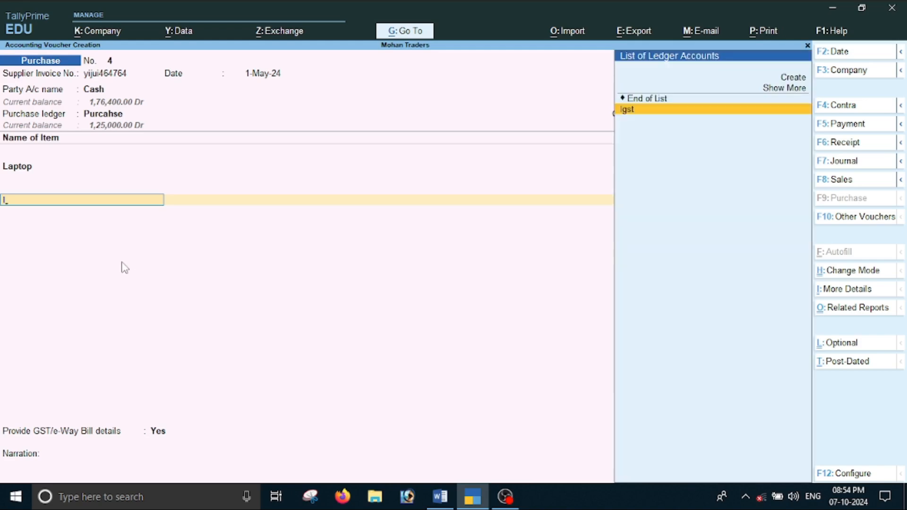
key("Return")
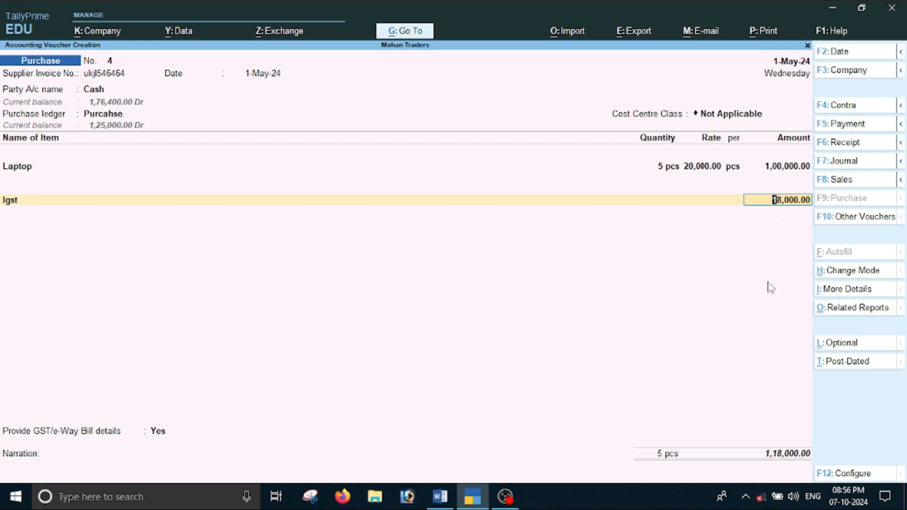
key("Return")
key("Return")
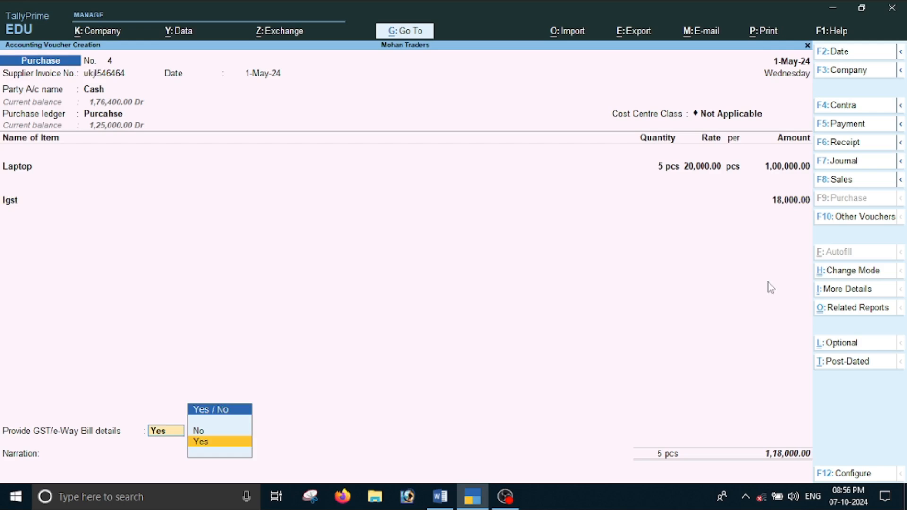
Decline providing GST/e-Way Bill details and save the purchase voucher.
key("Down")
key("Return")
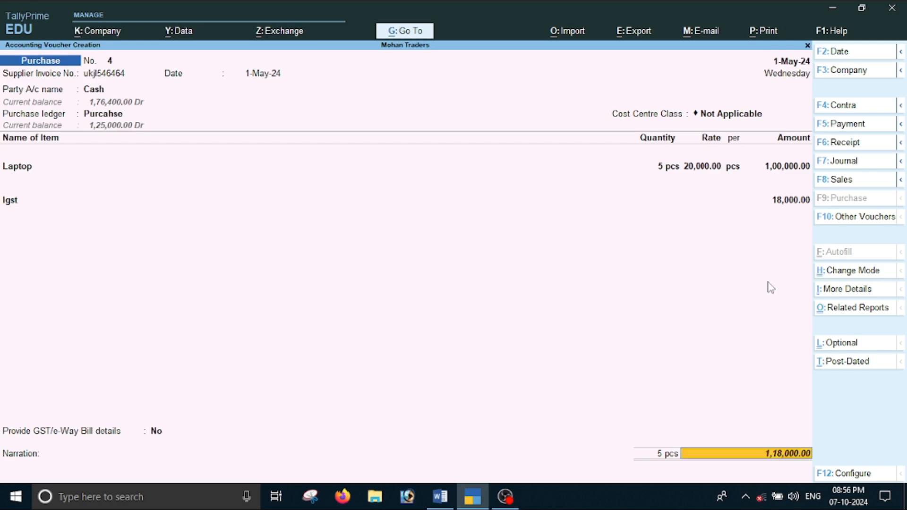
key("Return")
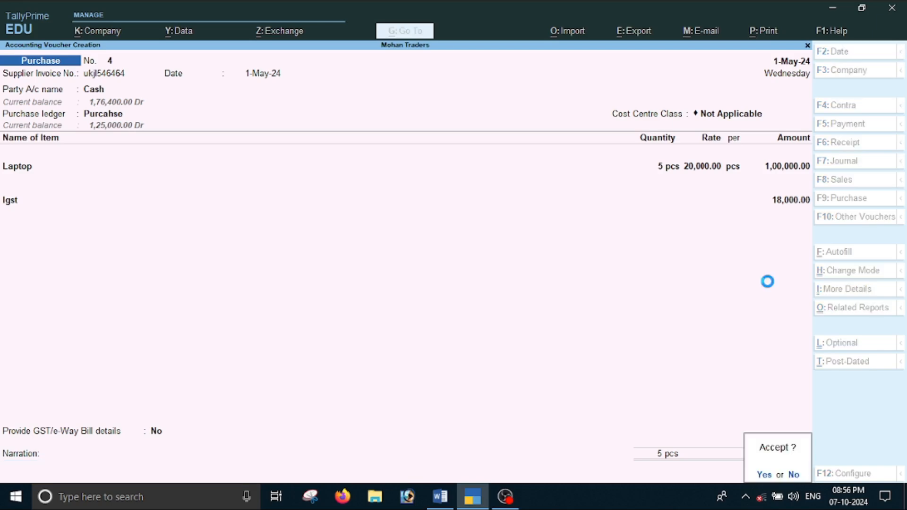
key("Return")
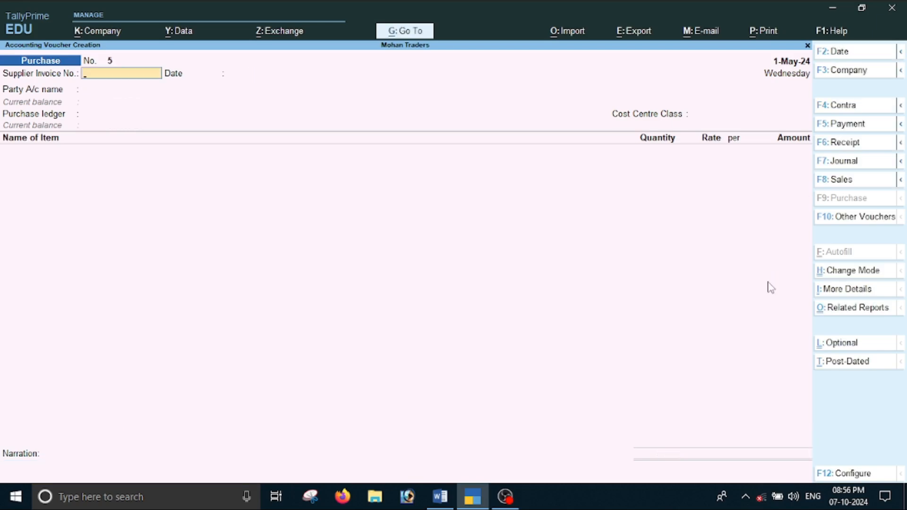
Leave voucher creation and open the company's Statutory Reports through the additional reports of the Gateway of Tally.
key("Escape")
key("Down")
key("Down")
key("Down")
key("Down")
key("Down")
key("Down")
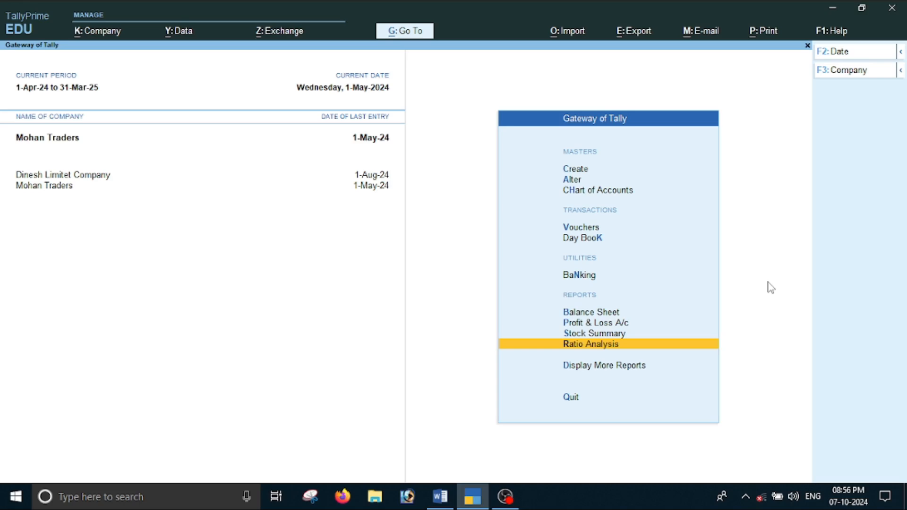
key("Down")
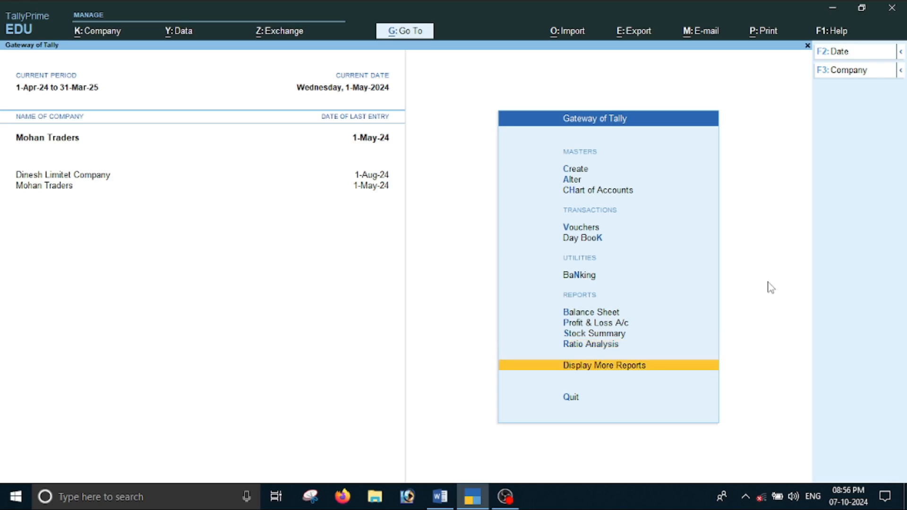
key("Return")
key("Down")
key("Down")
key("Down")
key("Down")
key("Down")
key("Down")
key("Down")
key("Down")
key("Down")
key("Up")
key("Return")
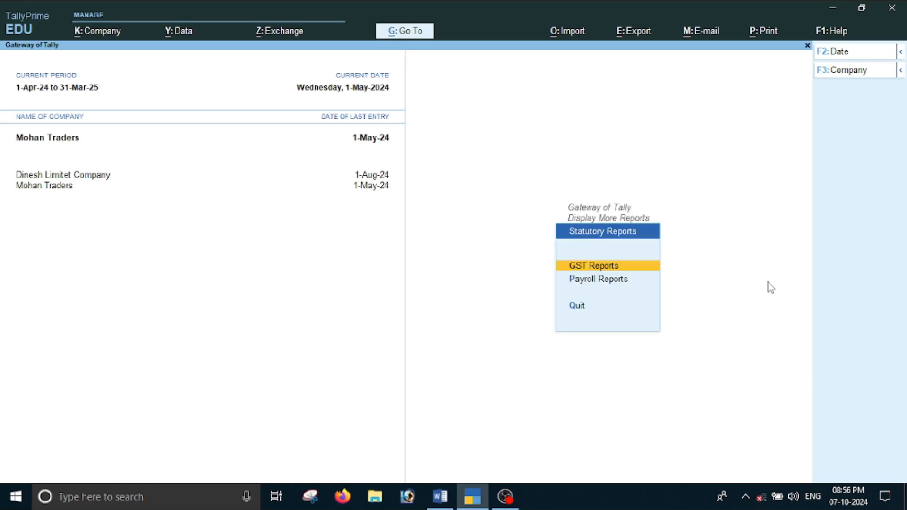
Open the GSTR-2 report and check the purchase dates in the Word exercise document.
key("Return")
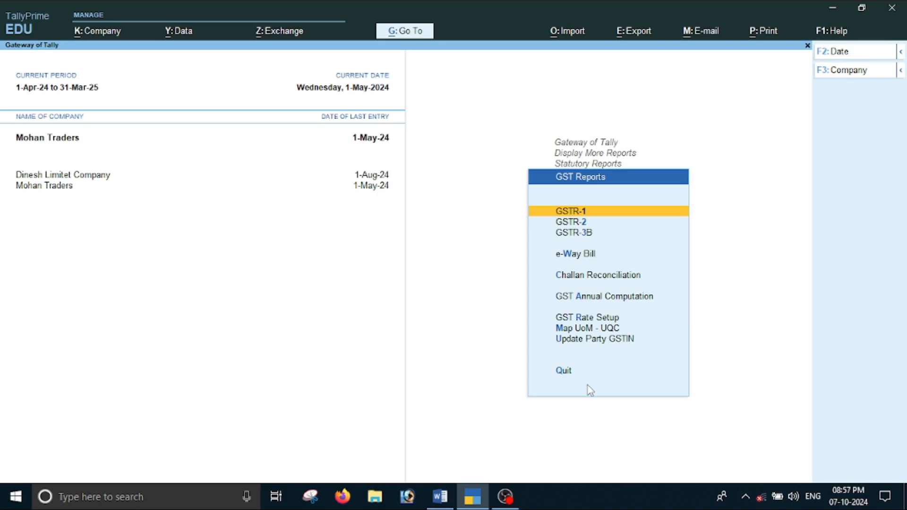
key("Down")
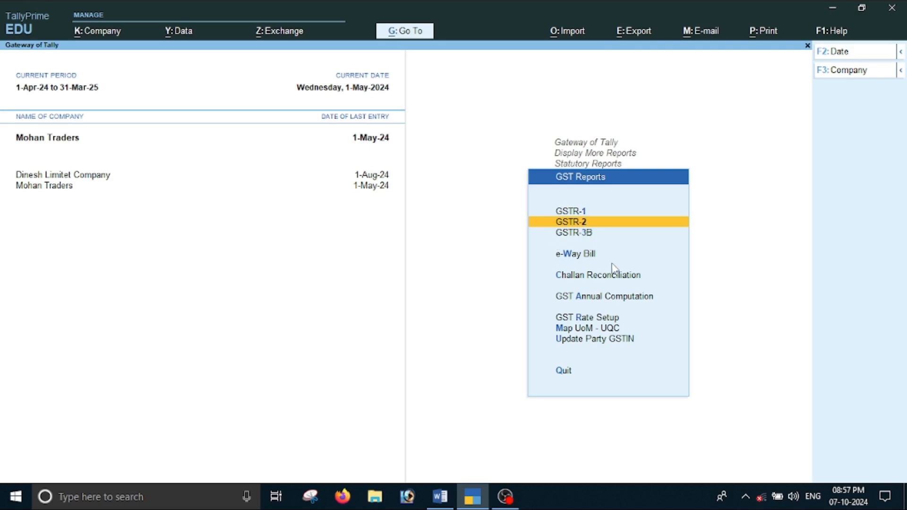
key("Return")
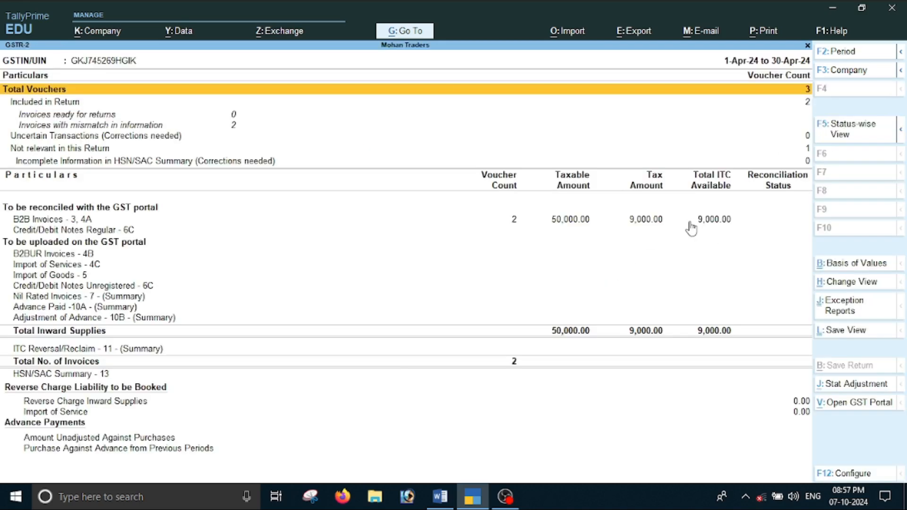
key("alt+Tab")
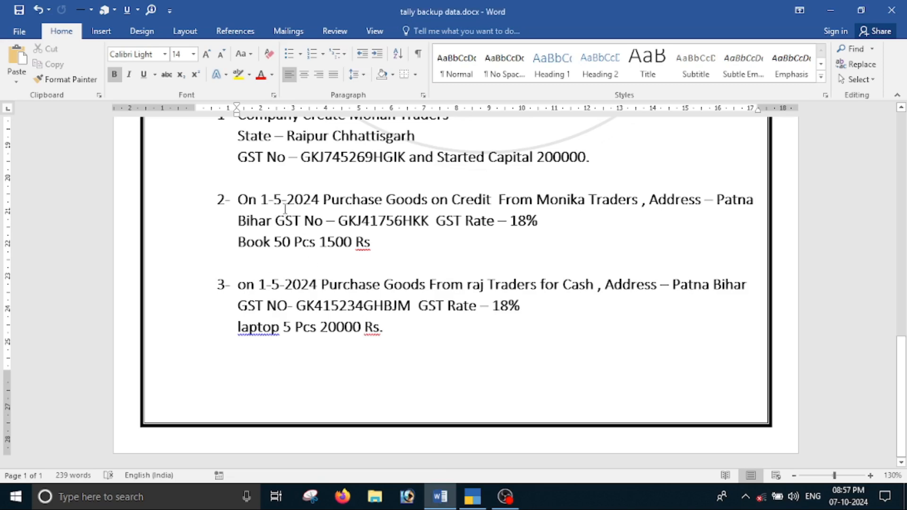
key("alt+Tab")
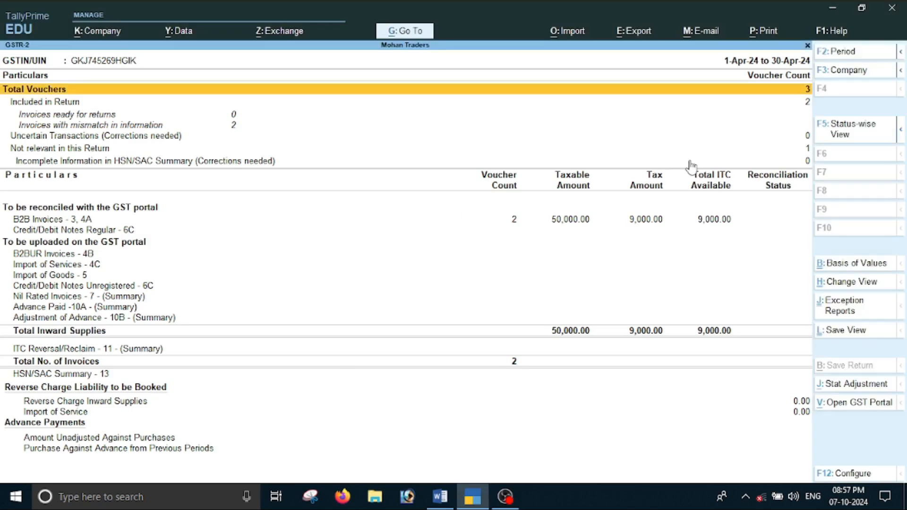
Set the GSTR-2 report period from 1-5-2024 to 1-5-2024.
key("alt+F5")
key("F2")
type("1-")
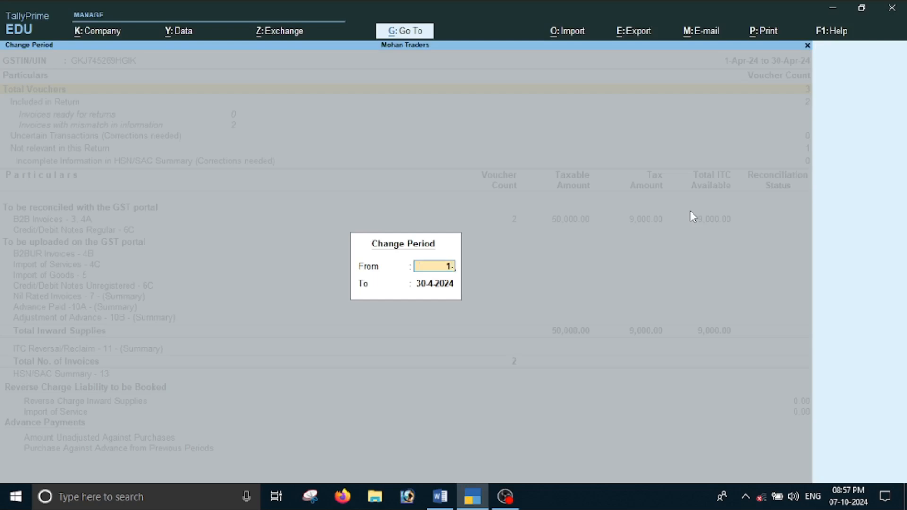
type("5-2024")
key("Return")
type("1-5-20")
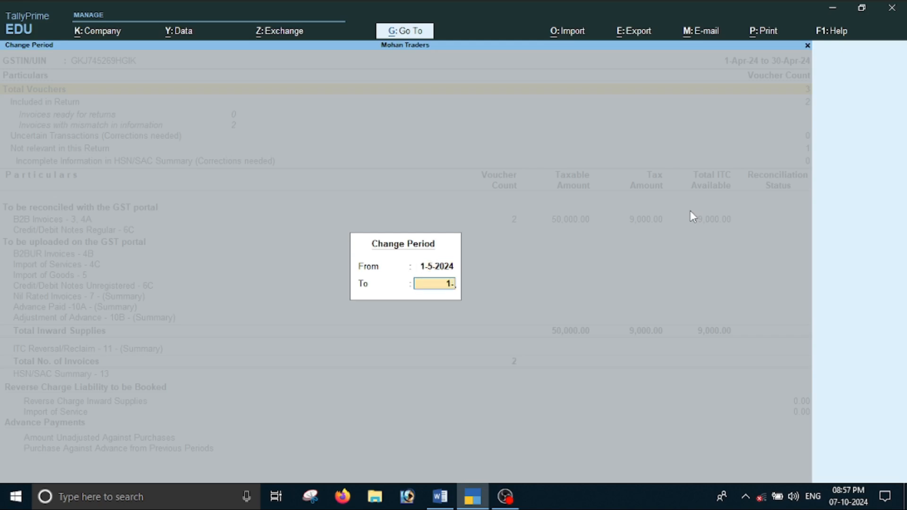
type("24")
key("Return")
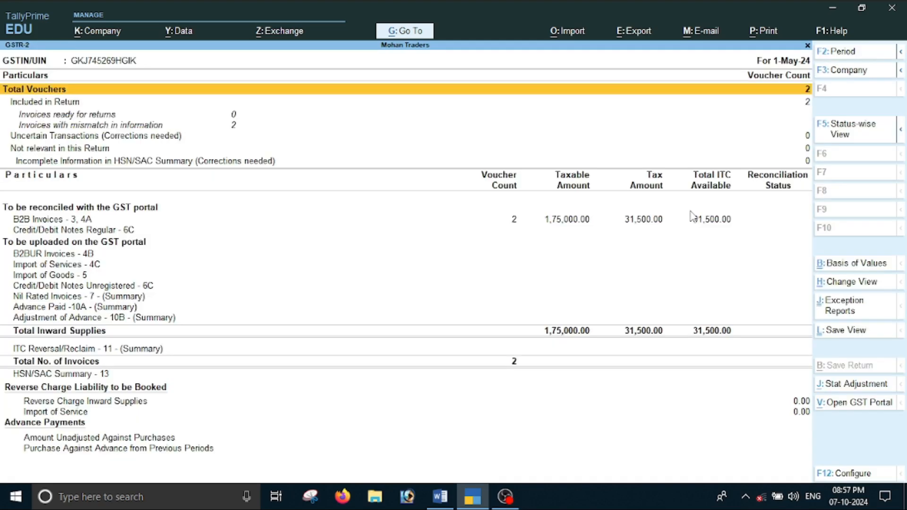
Open the B2B Invoices details in GSTR-2 to review each supplier's taxable amount and tax paid.
key("Down")
key("Down")
key("Down")
key("Down")
key("Down")
key("Down")
key("Down")
key("Down")
key("Up")
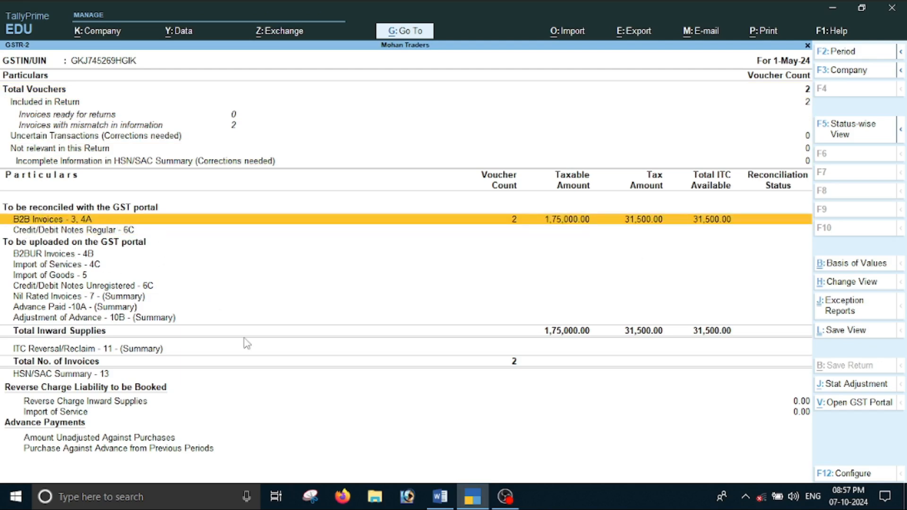
key("Return")
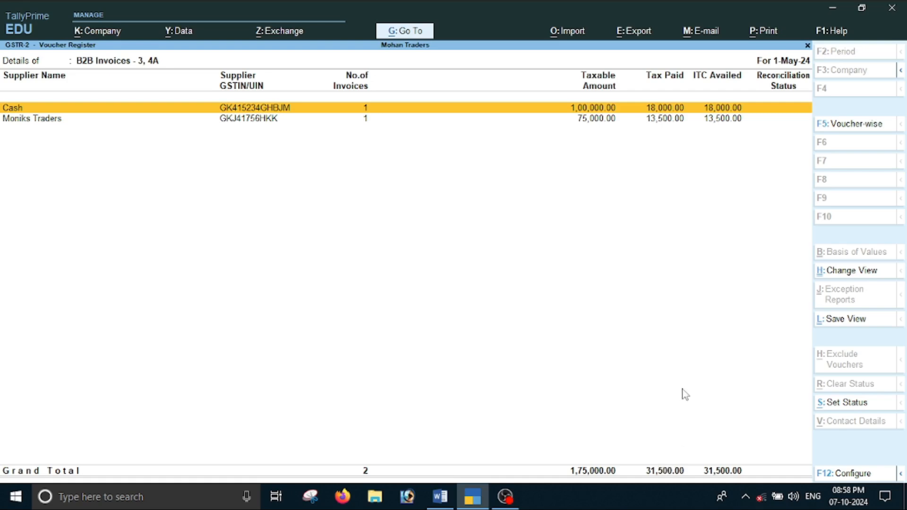
Close the GSTR-2 voucher register and report and return to the list of additional reports.
key("Escape")
key("Escape")
key("Escape")
key("Escape")
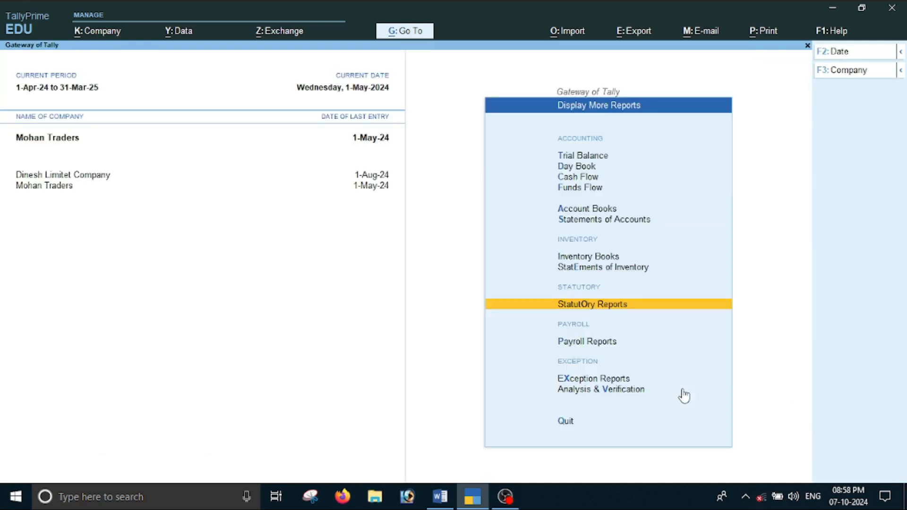